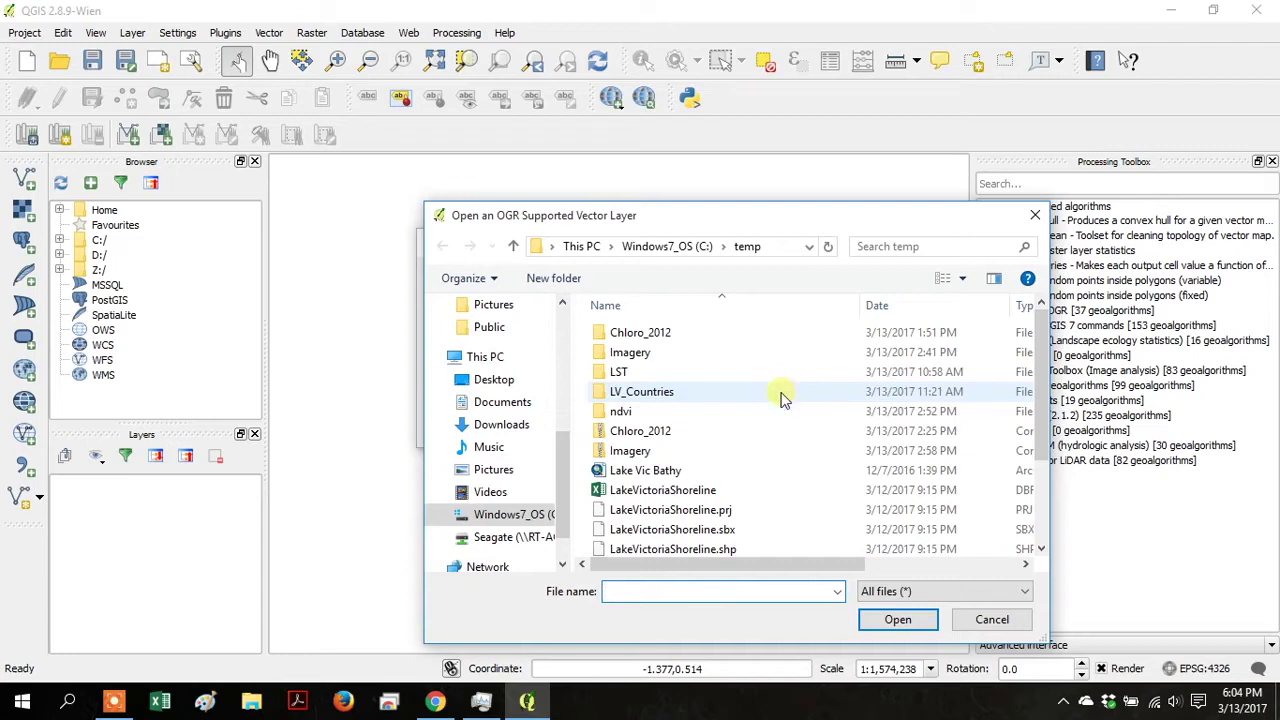
Add C:\temp\LakeVictoriaShoreline.shp as a vector layer.
{"action": "double_click", "coordinate": [668, 549]}
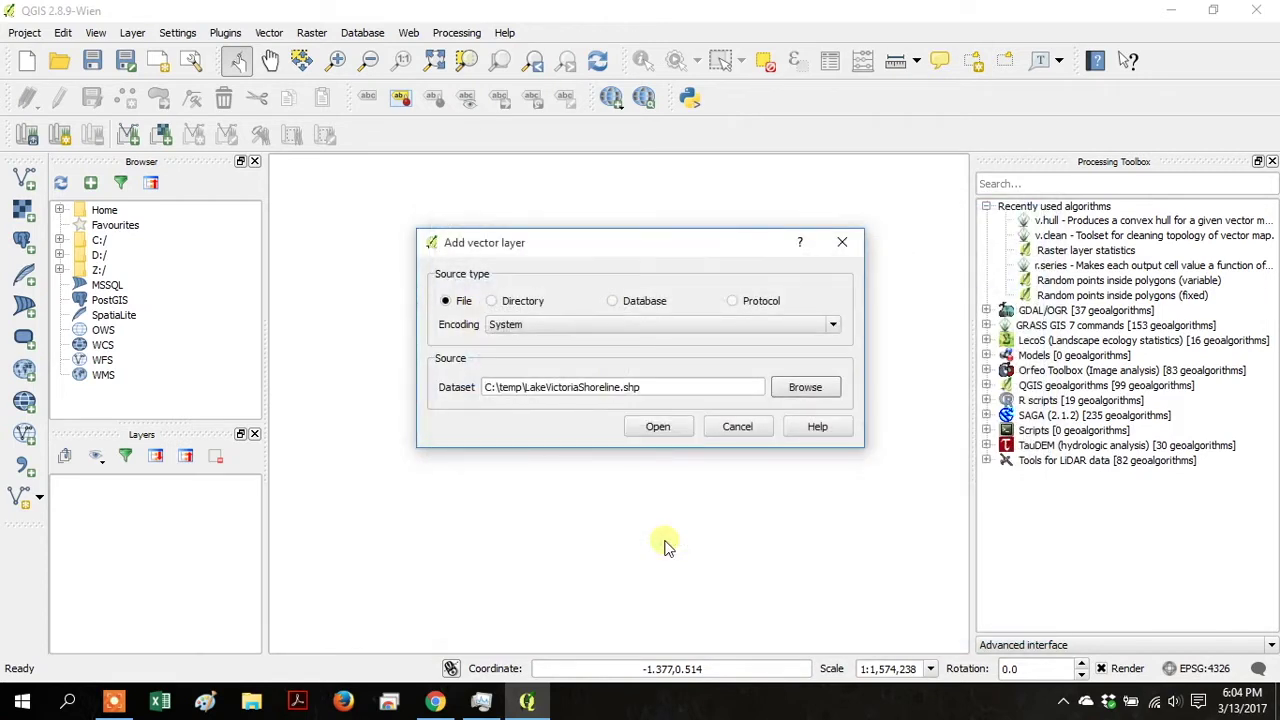
{"action": "left_click", "coordinate": [657, 427]}
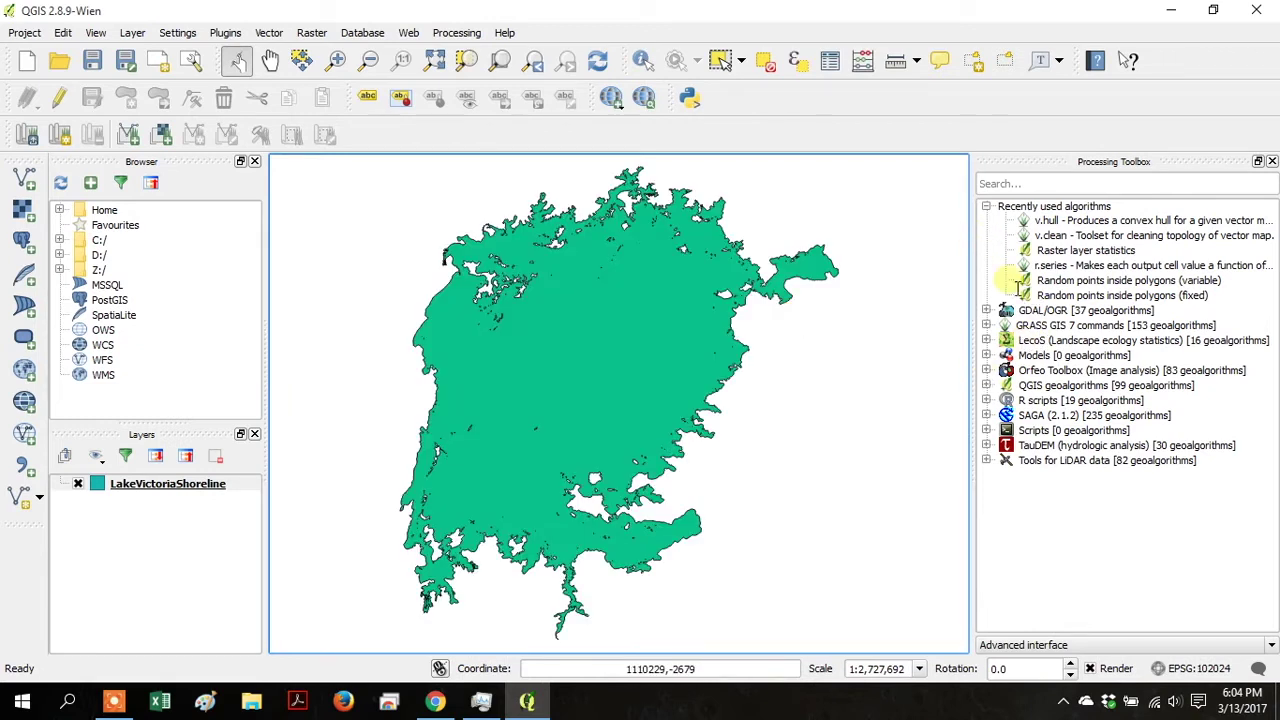
Open Random points inside polygons (fixed) on LakeVictoriaShoreline with a point count of 100.
{"action": "left_click", "coordinate": [1062, 190]}
{"action": "type", "text": "random"}
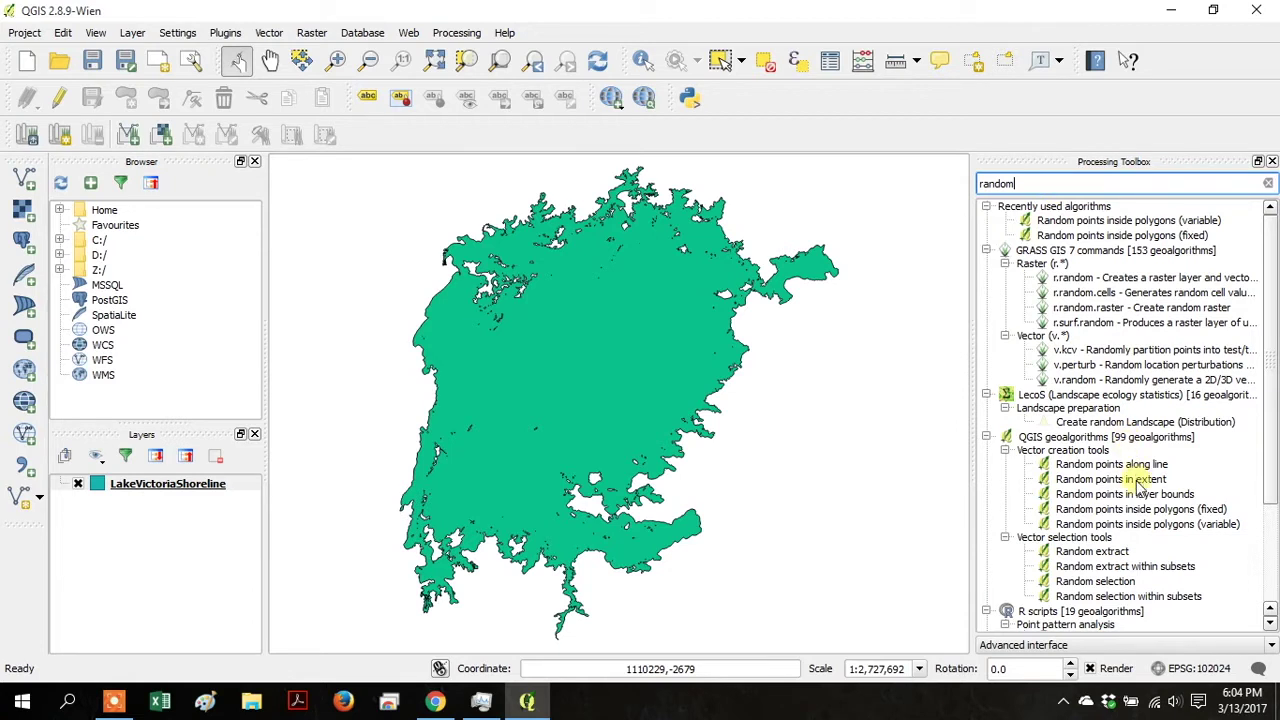
{"action": "double_click", "coordinate": [1140, 509]}
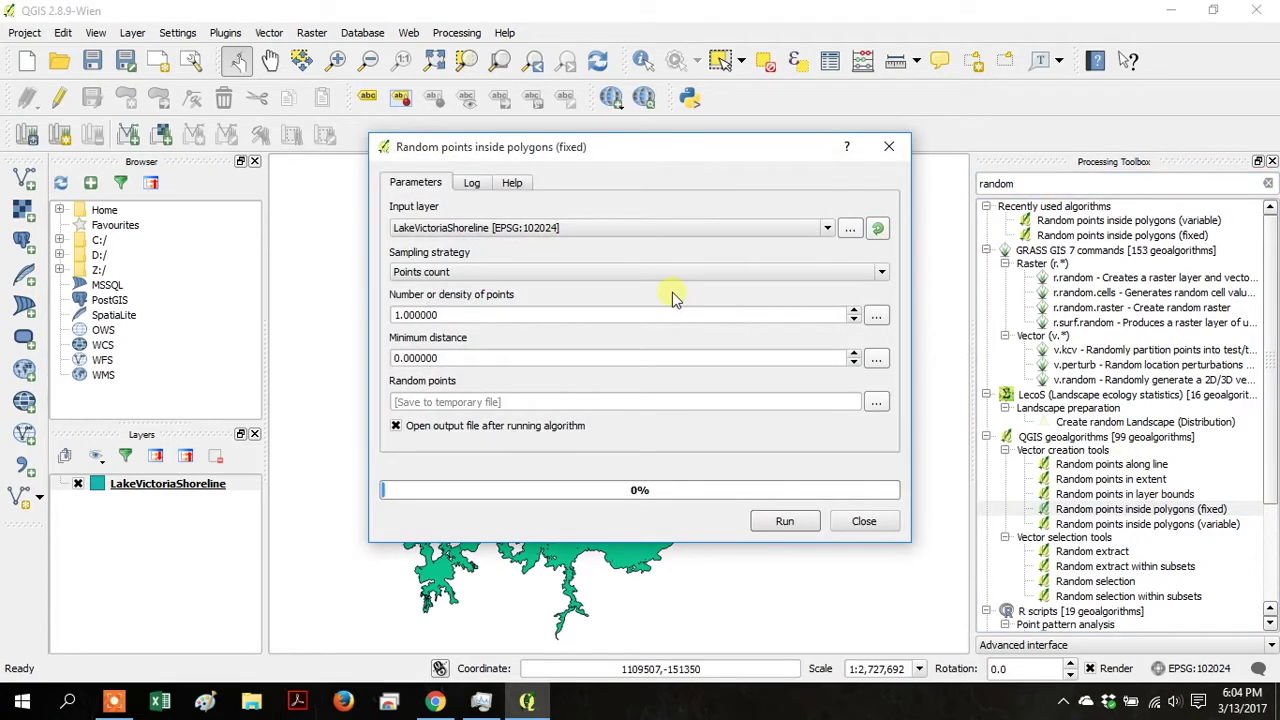
{"action": "double_click", "coordinate": [553, 320]}
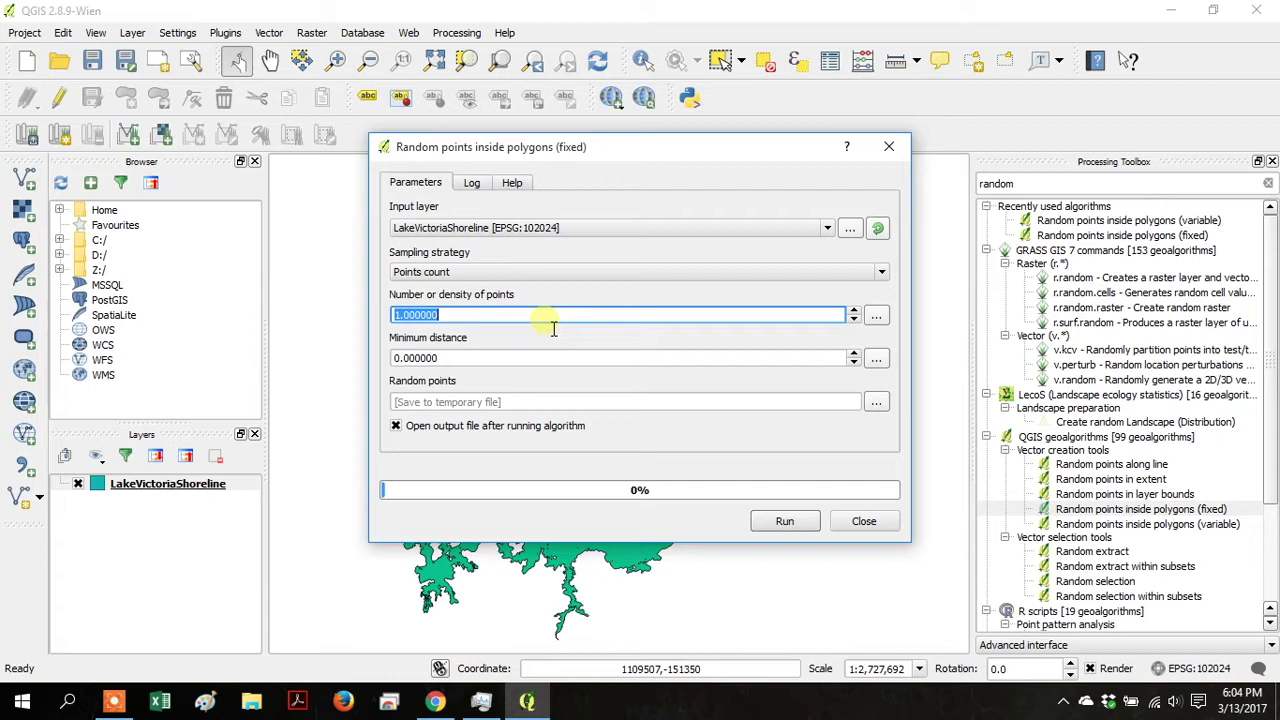
{"action": "type", "text": "100"}
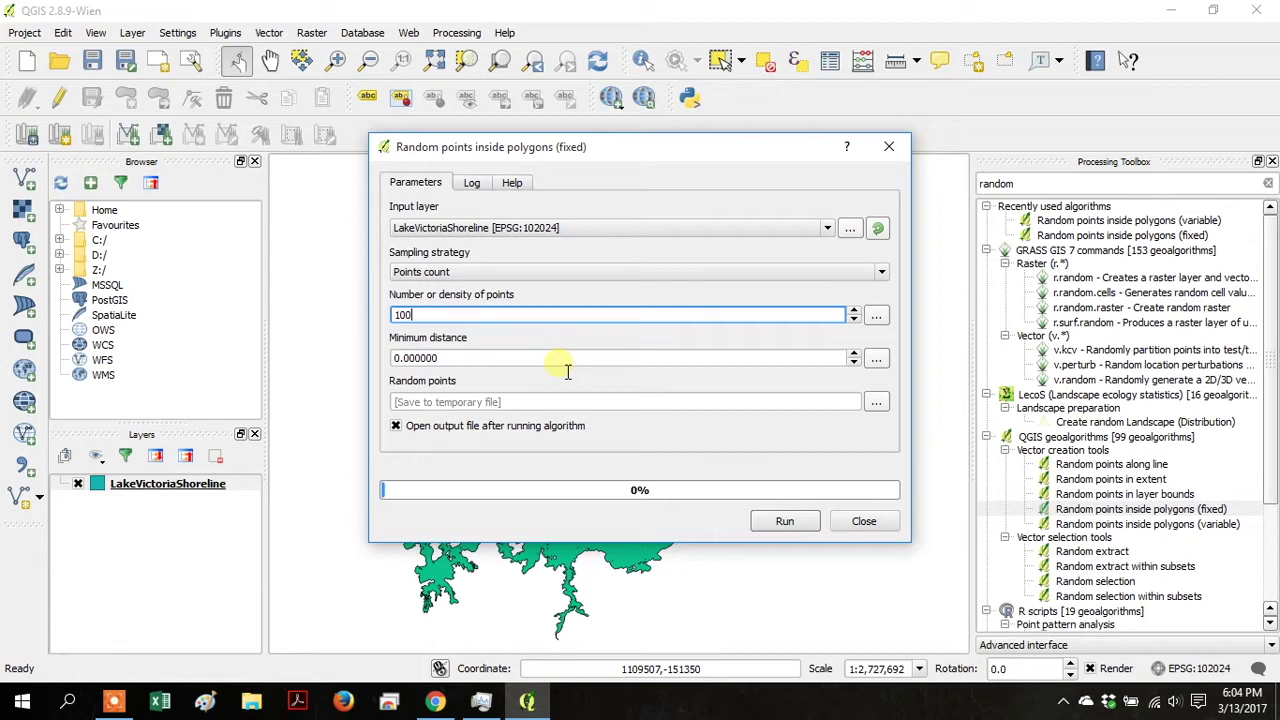
{"action": "key", "text": "Tab"}
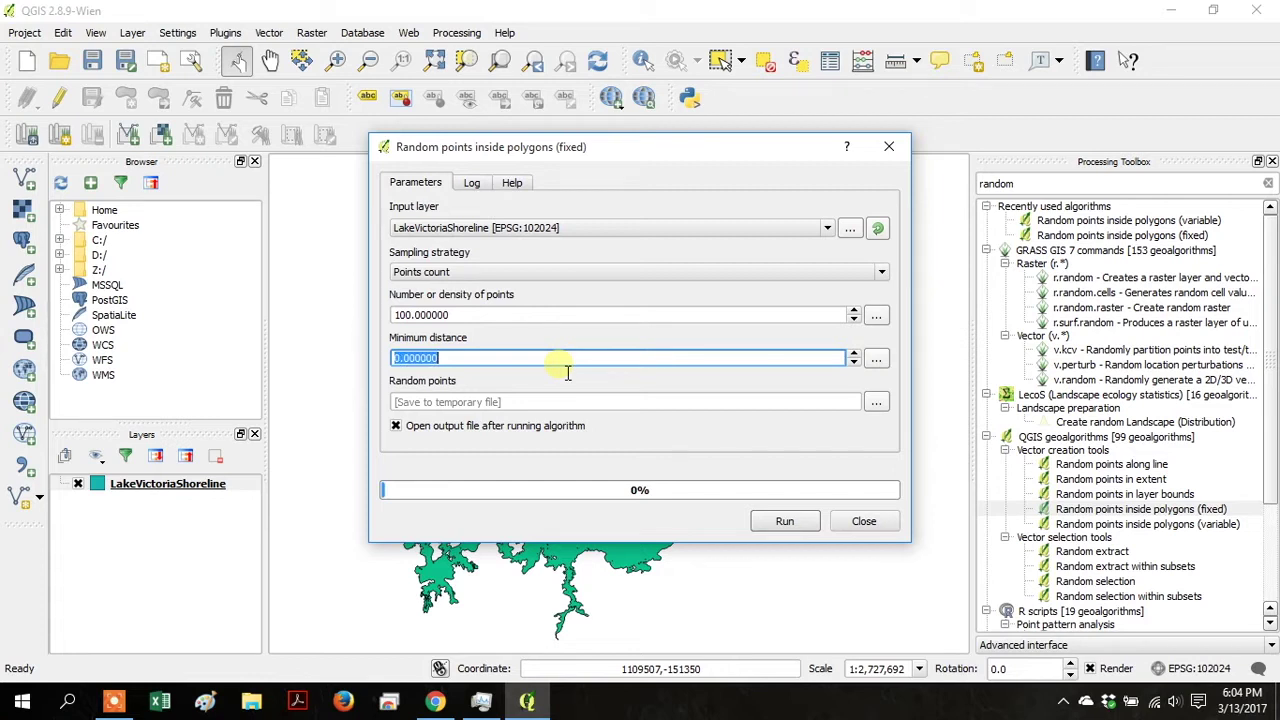
{"action": "right_click", "coordinate": [175, 488]}
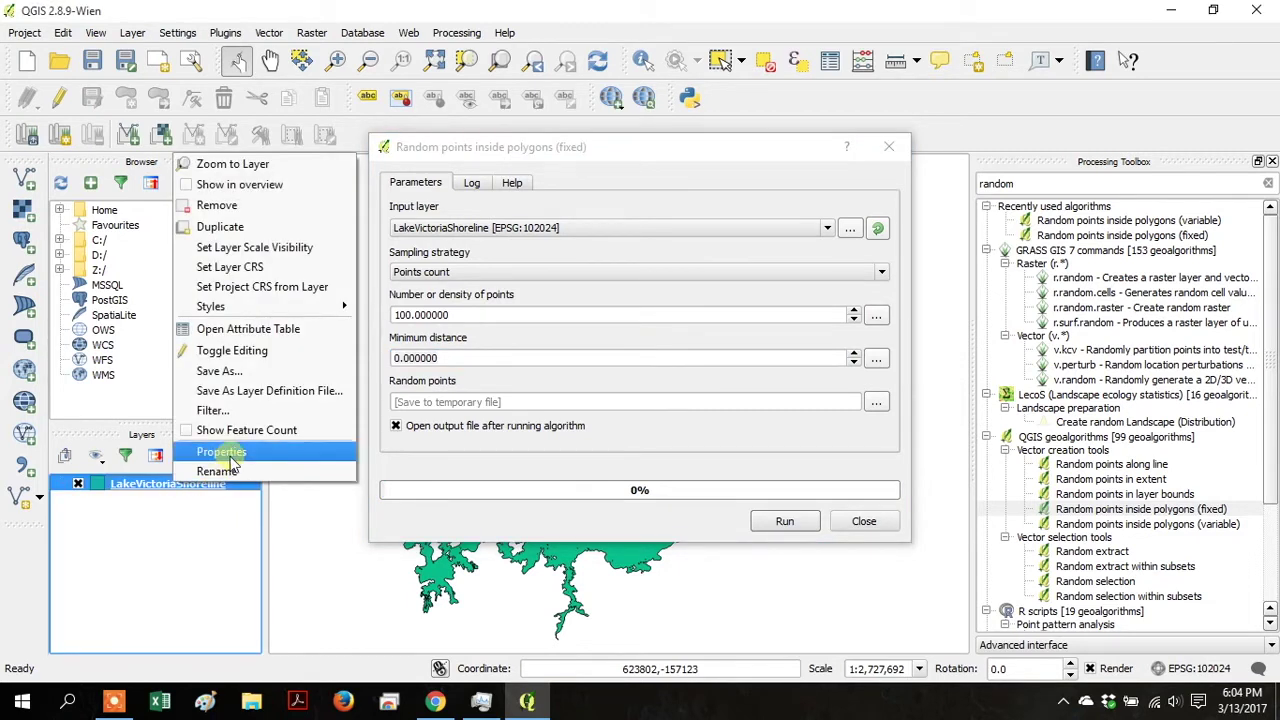
{"action": "left_click", "coordinate": [228, 458]}
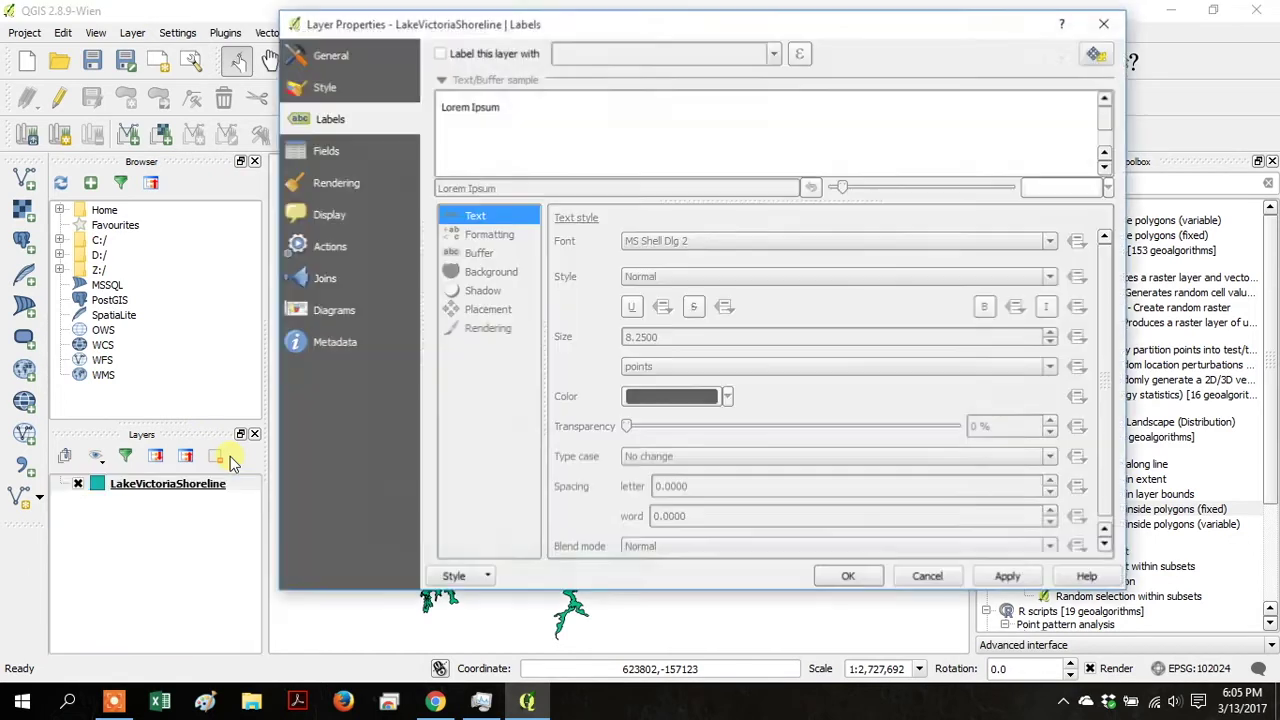
{"action": "left_click", "coordinate": [337, 338]}
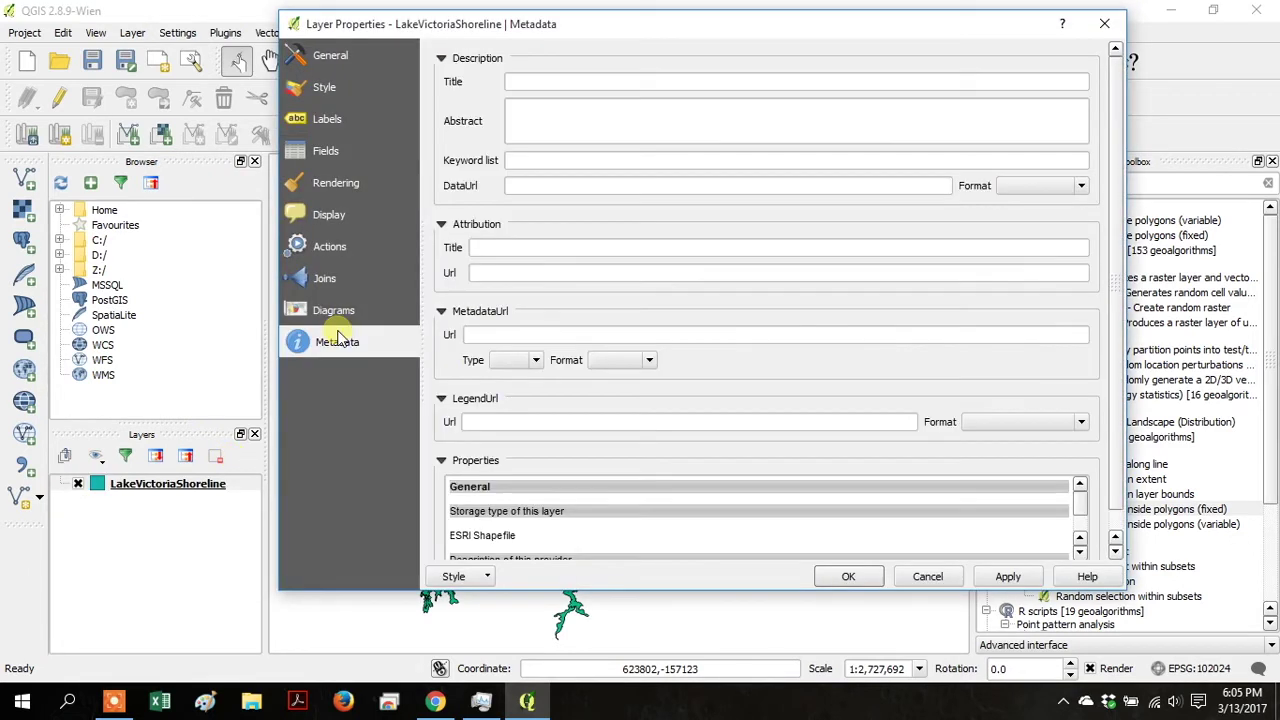
{"action": "left_click", "coordinate": [1080, 552]}
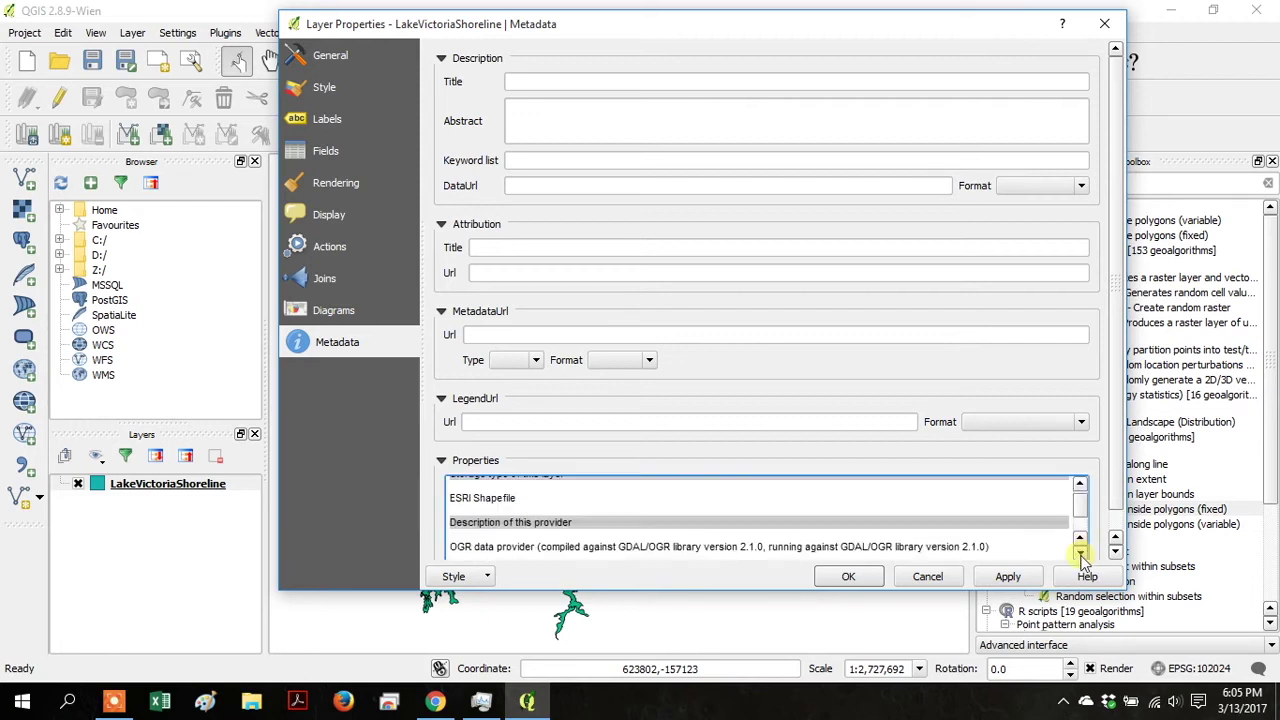
{"action": "left_click", "coordinate": [1080, 552]}
{"action": "left_click", "coordinate": [1080, 552]}
{"action": "left_click", "coordinate": [1080, 552]}
{"action": "left_click", "coordinate": [1080, 552]}
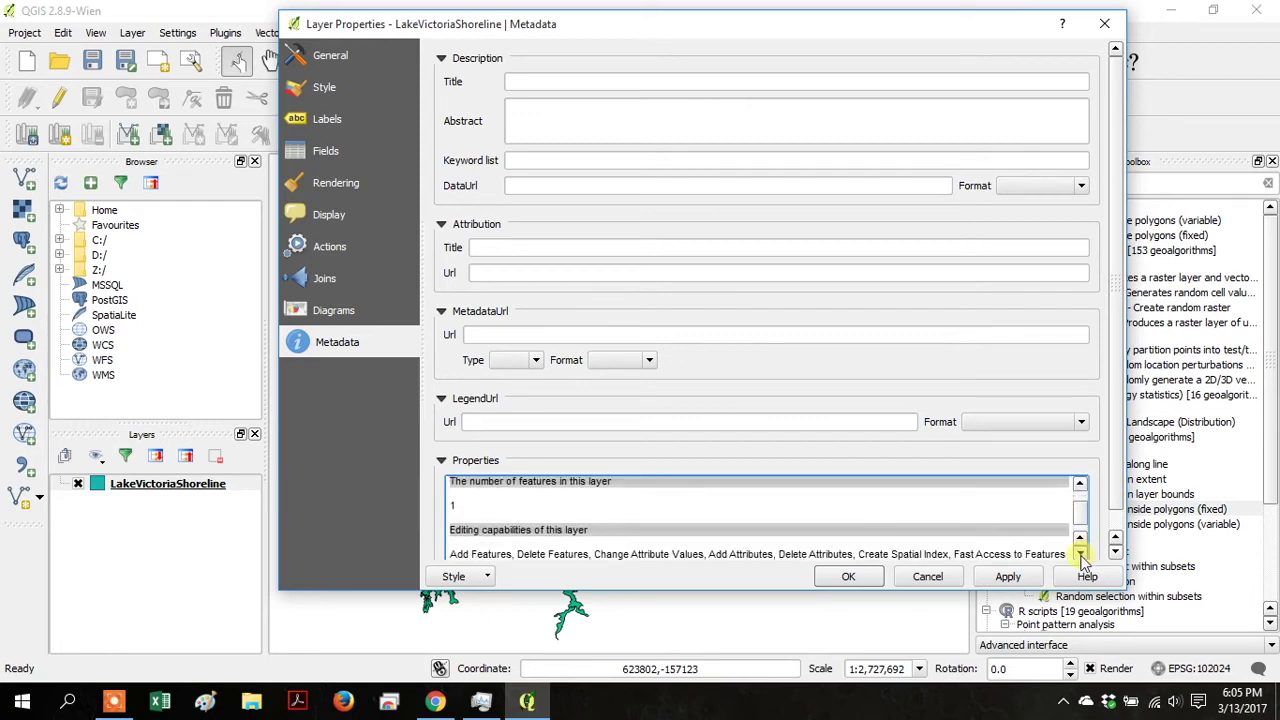
{"action": "left_click", "coordinate": [1080, 552]}
{"action": "left_click", "coordinate": [1080, 552]}
{"action": "left_click", "coordinate": [1080, 552]}
{"action": "left_click", "coordinate": [1080, 552]}
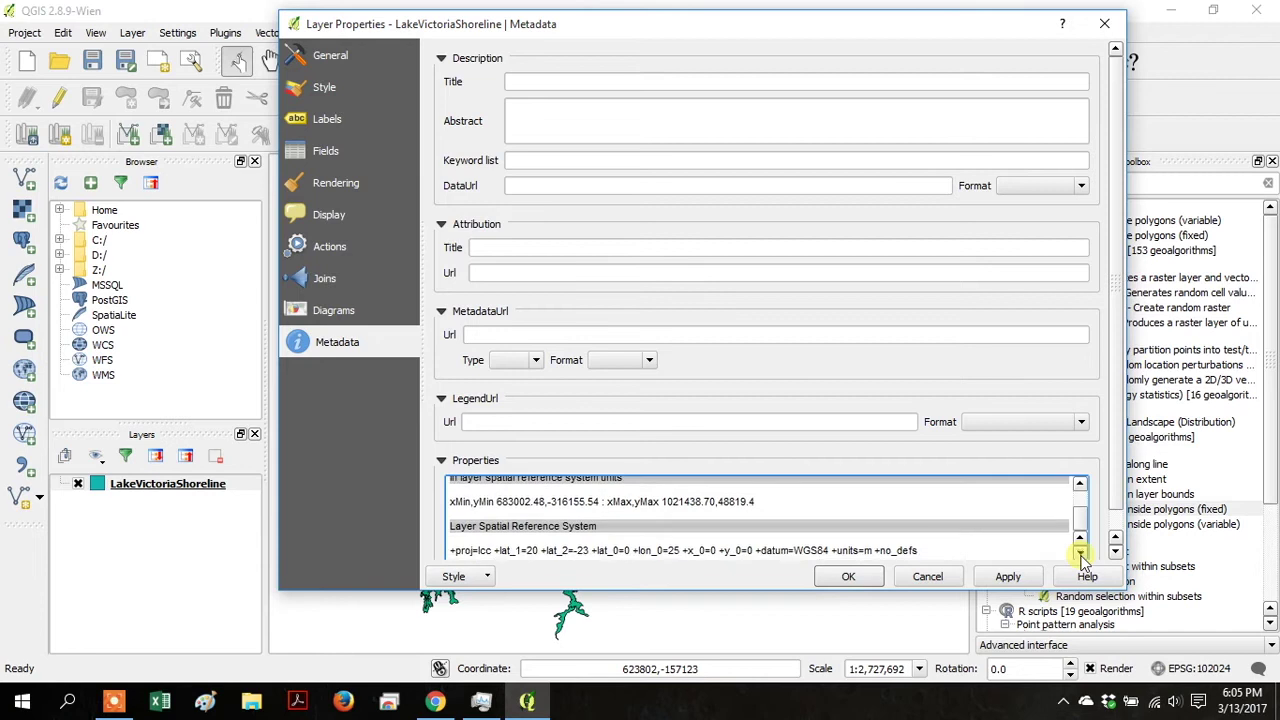
{"action": "double_click", "coordinate": [876, 552]}
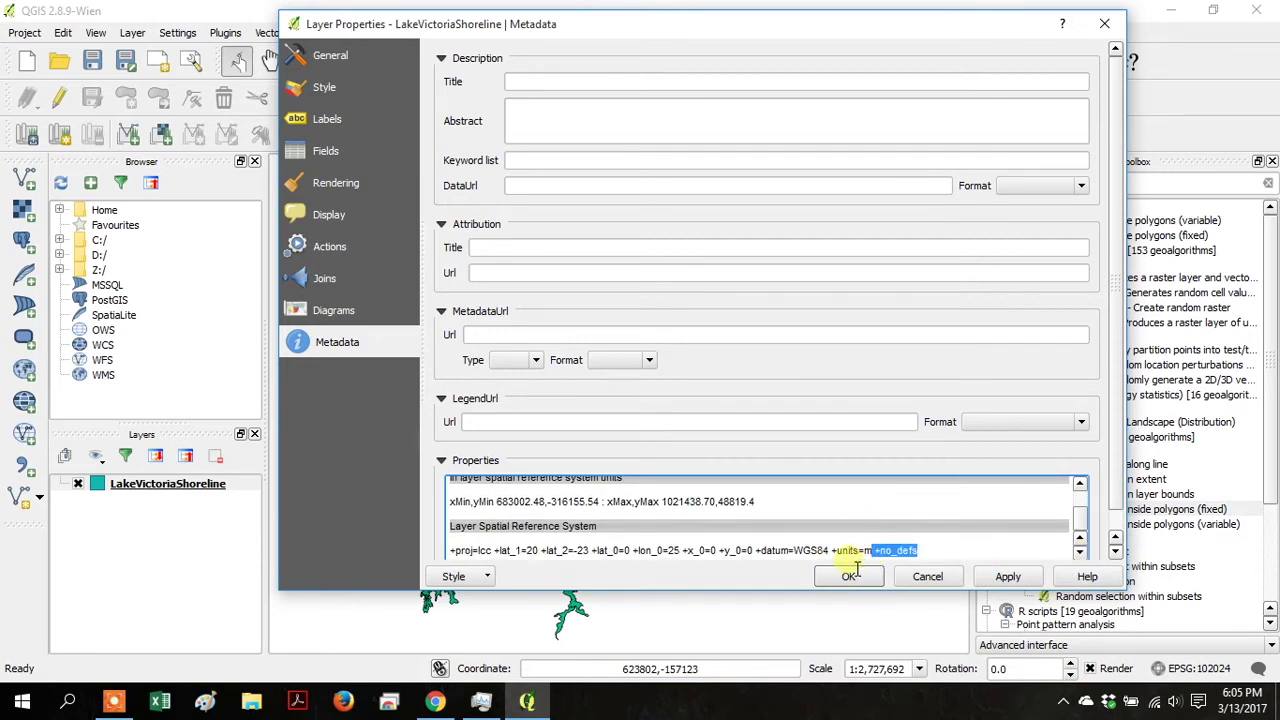
{"action": "left_click_drag", "start_coordinate": [853, 552], "coordinate": [871, 552]}
{"action": "left_click", "coordinate": [882, 566]}
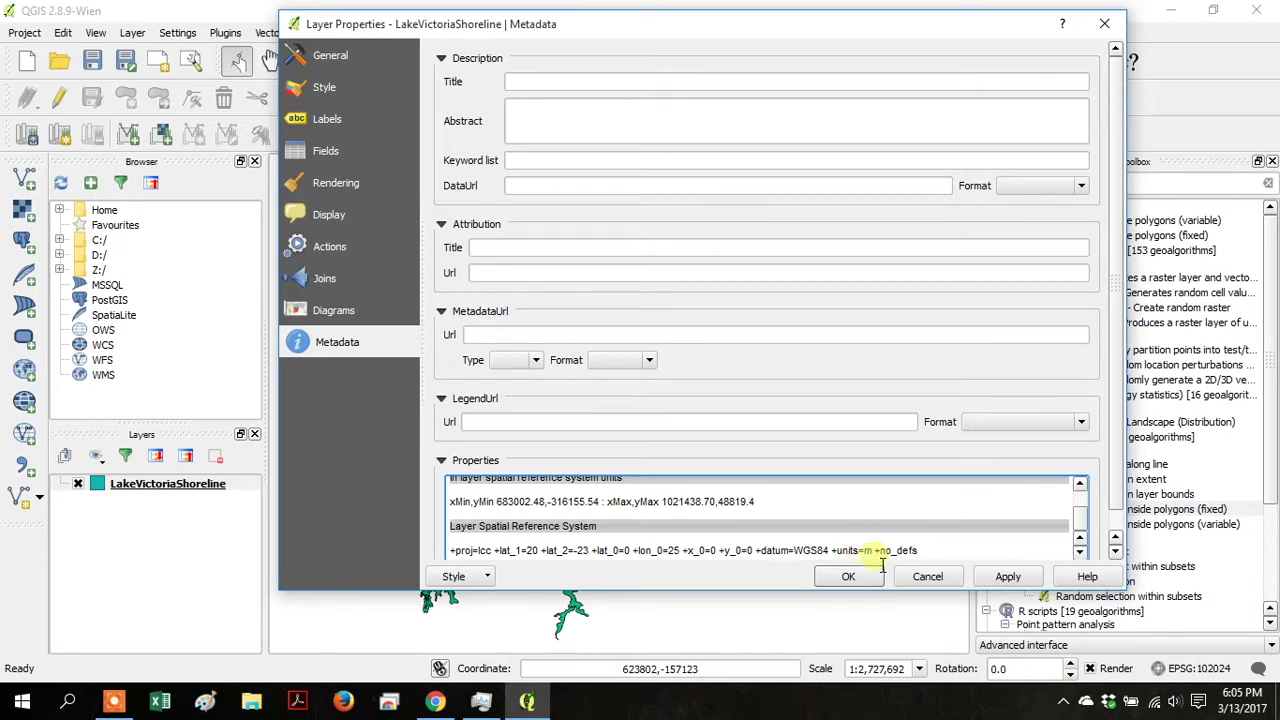
{"action": "left_click_drag", "start_coordinate": [882, 566], "coordinate": [812, 568]}
{"action": "left_click", "coordinate": [920, 577]}
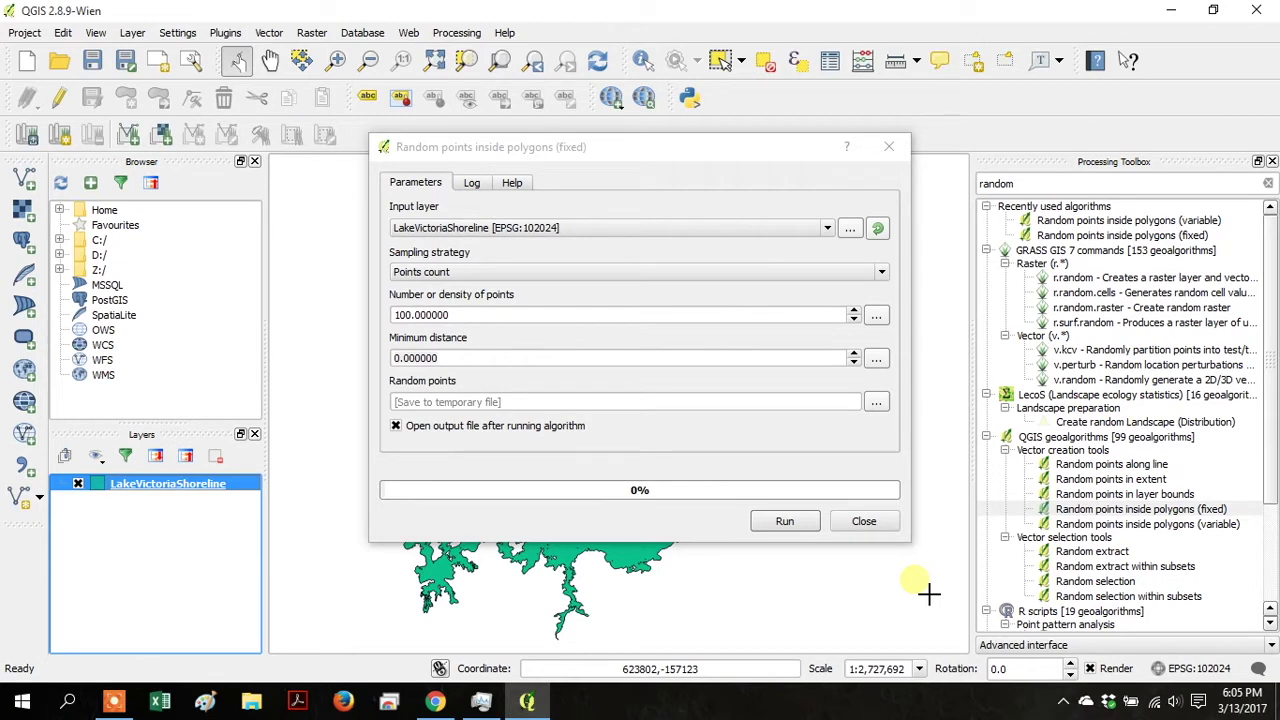
Turn off Open output file and save the output to C:/temp/random_points_100.shp.
{"action": "left_click", "coordinate": [418, 430]}
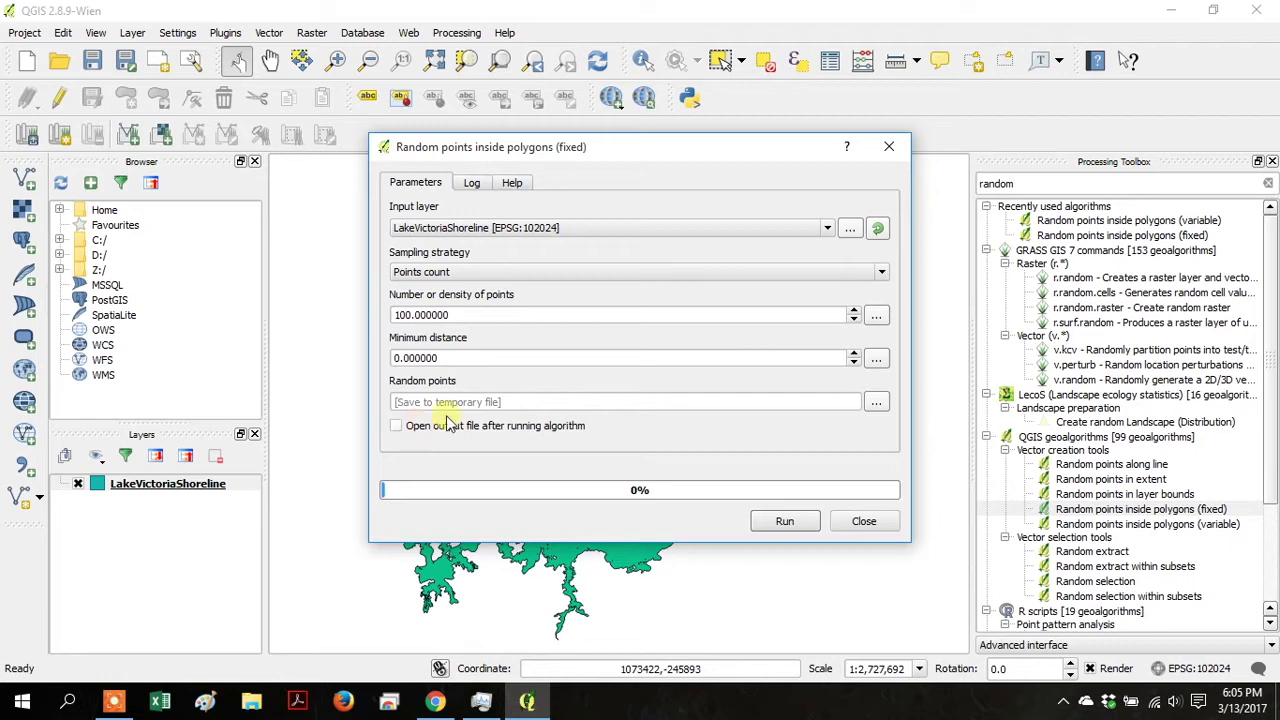
{"action": "left_click", "coordinate": [876, 404]}
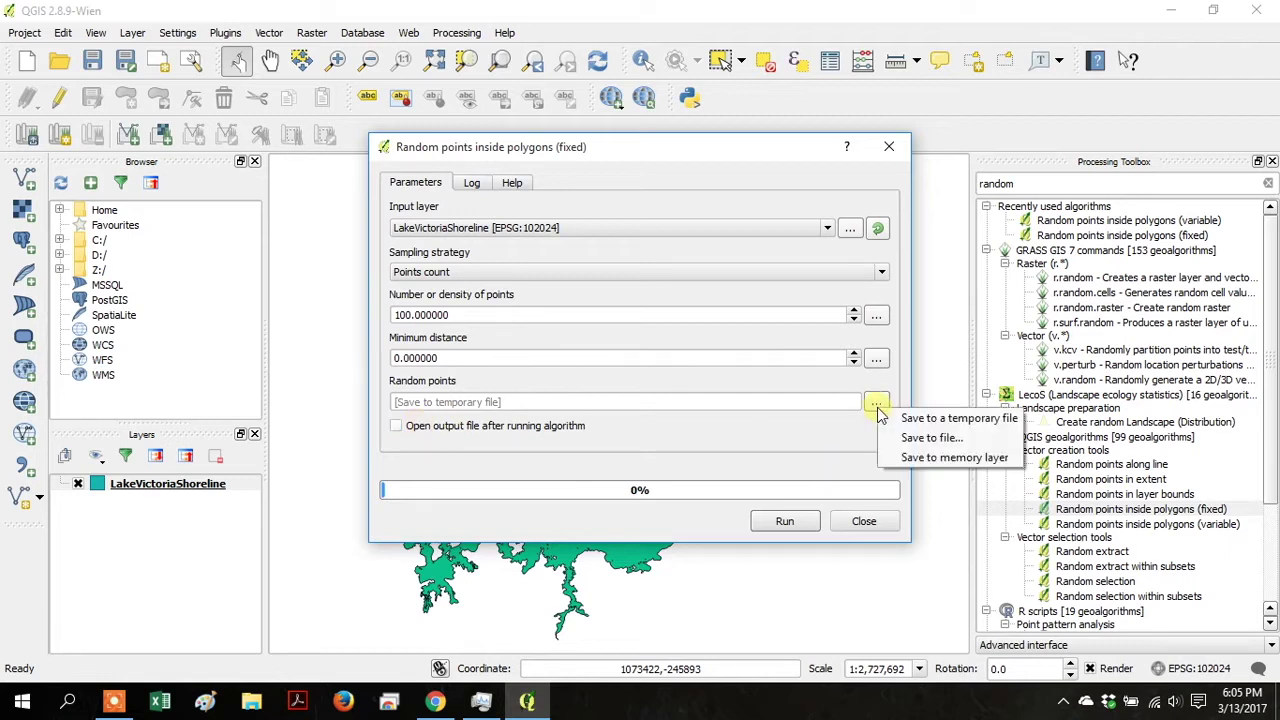
{"action": "left_click", "coordinate": [936, 438]}
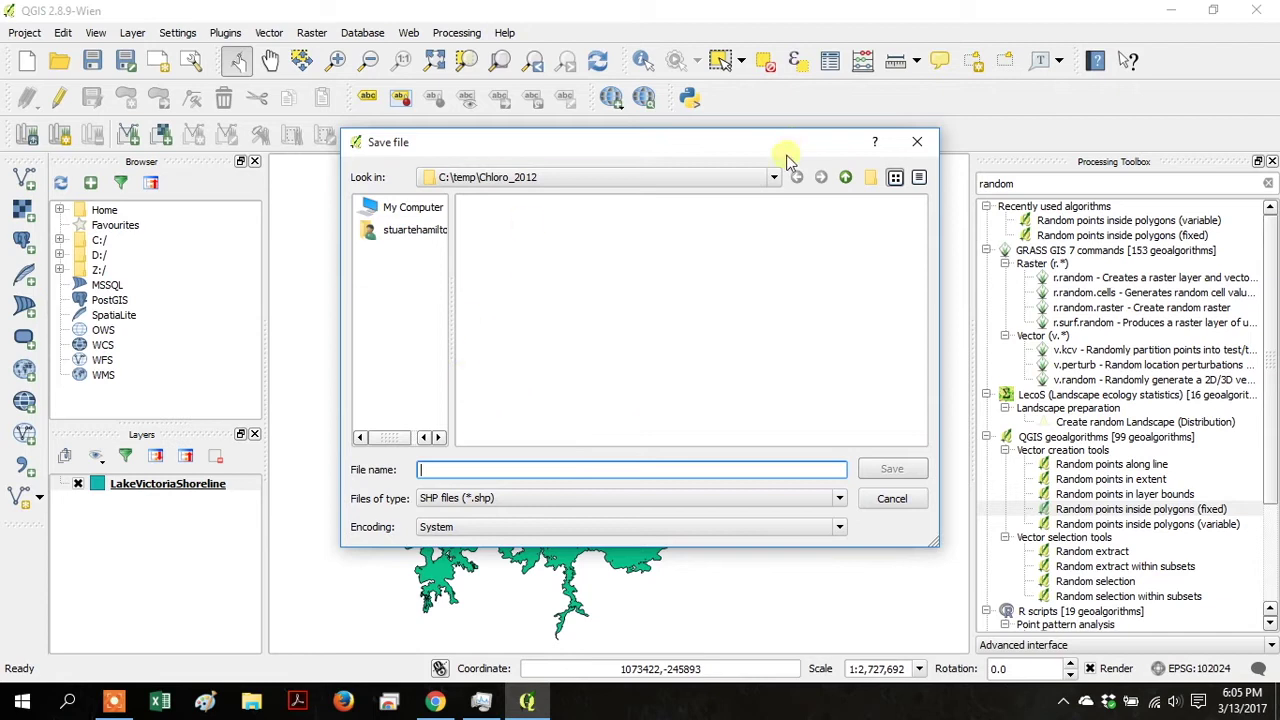
{"action": "left_click", "coordinate": [845, 177]}
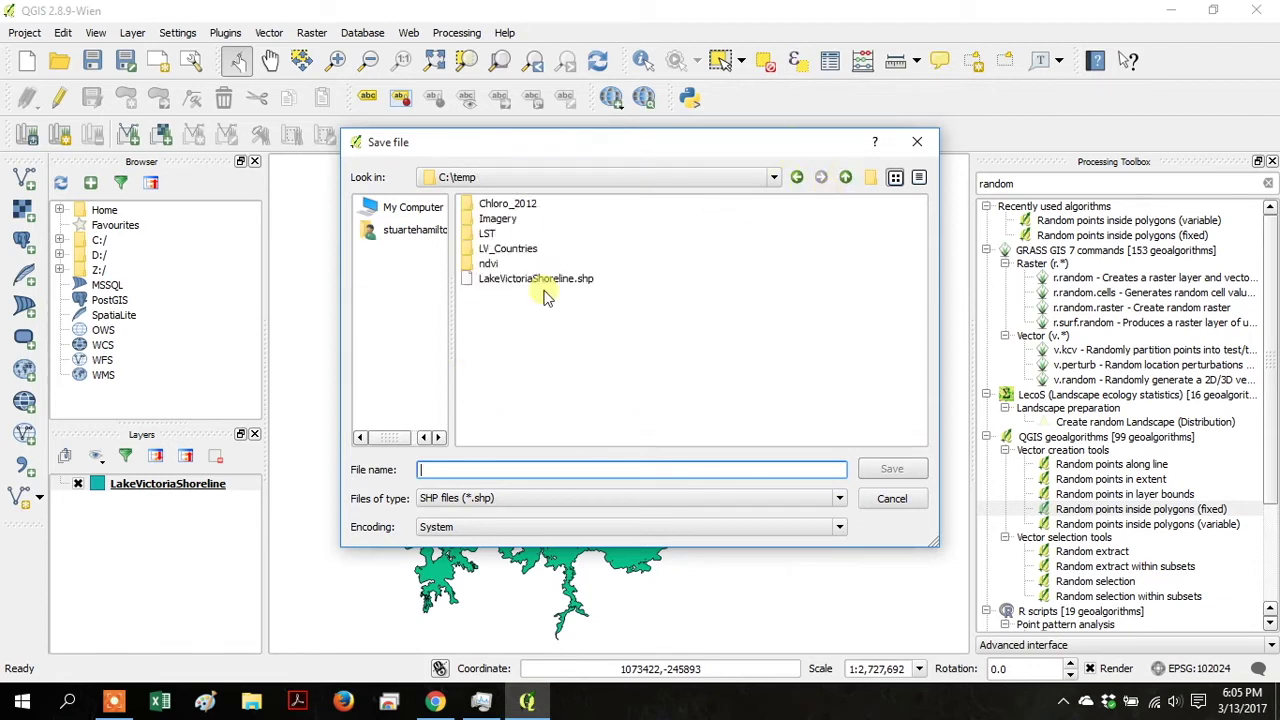
{"action": "type", "text": "random_points_100"}
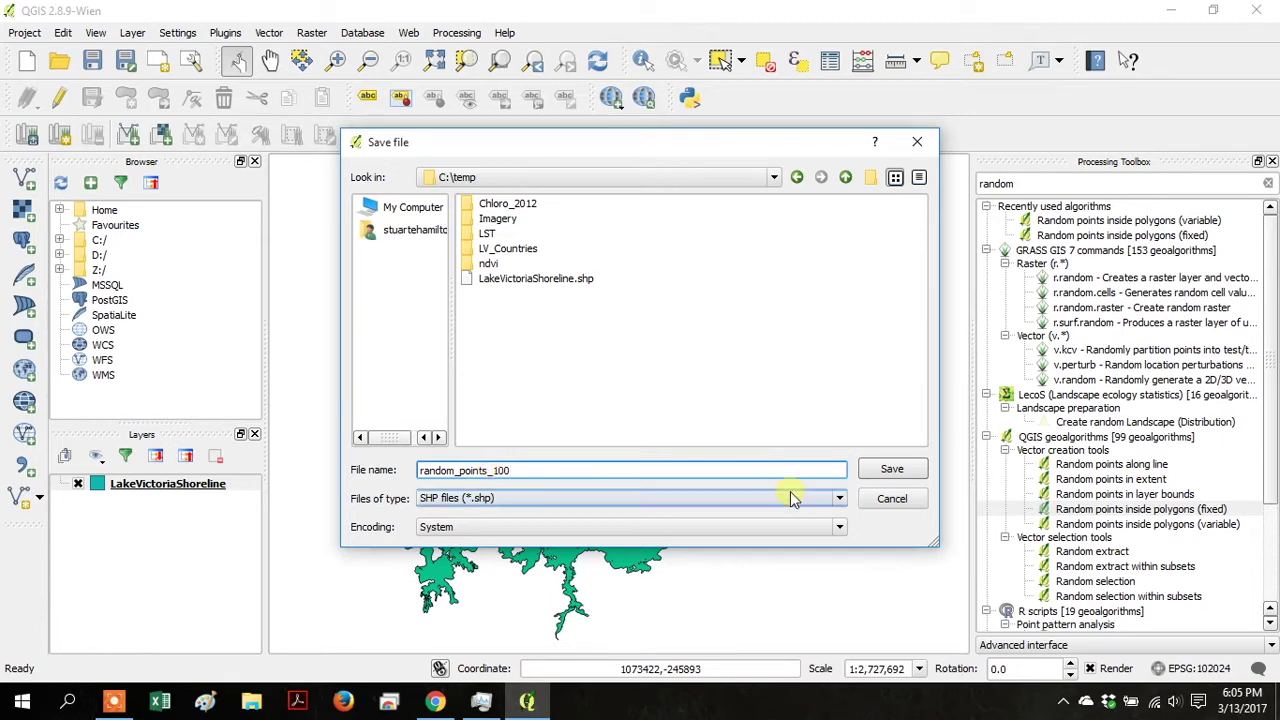
{"action": "left_click", "coordinate": [874, 470]}
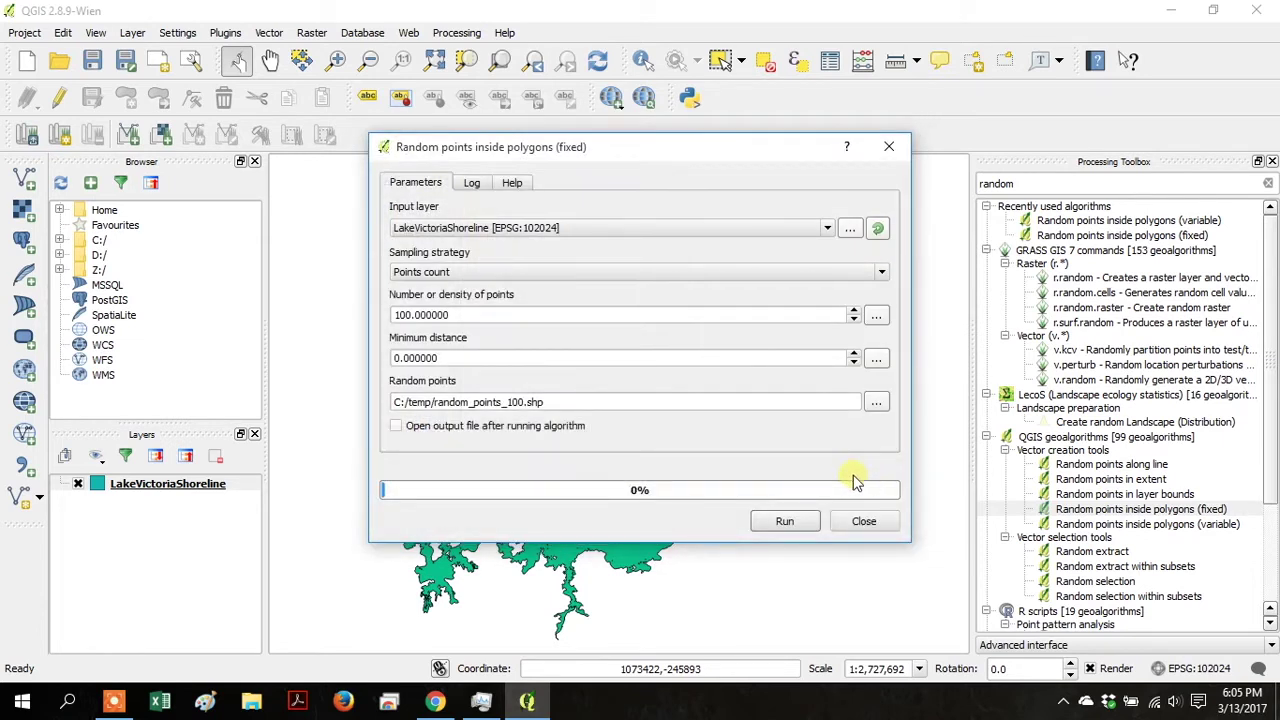
Set the minimum distance to 100 and run the random points tool.
{"action": "double_click", "coordinate": [656, 368]}
{"action": "triple_click", "coordinate": [656, 370]}
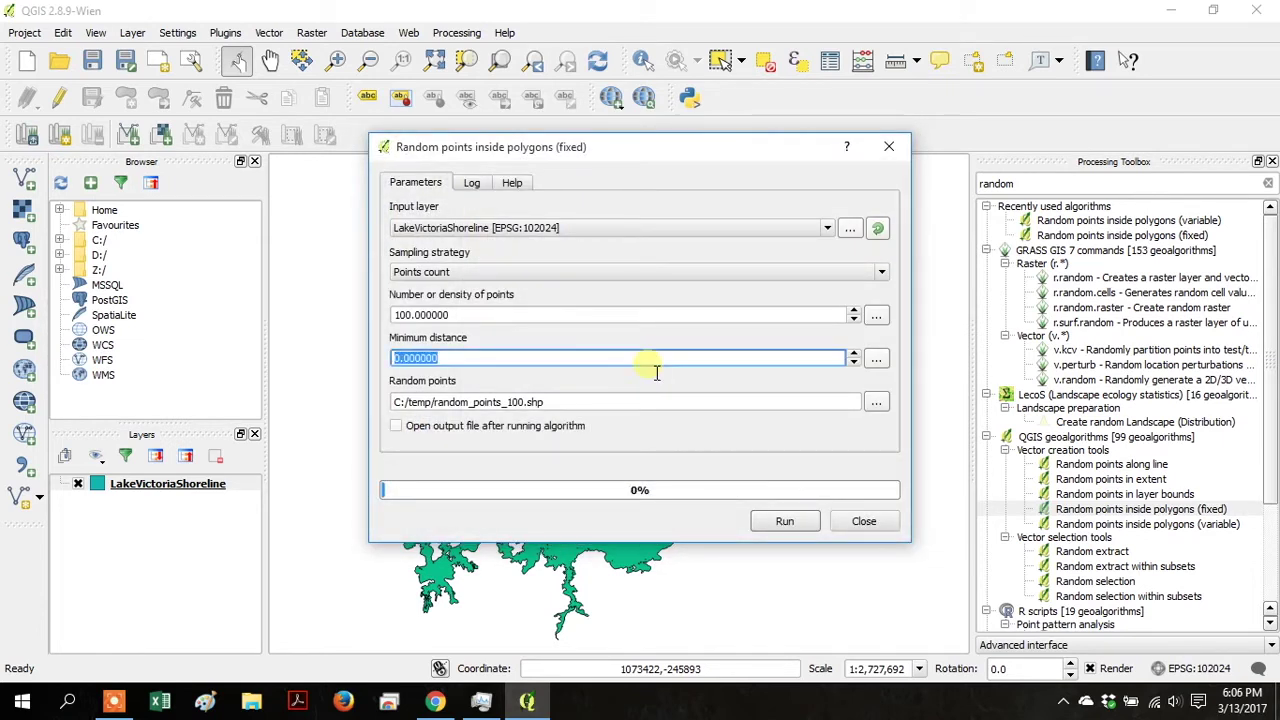
{"action": "type", "text": "100"}
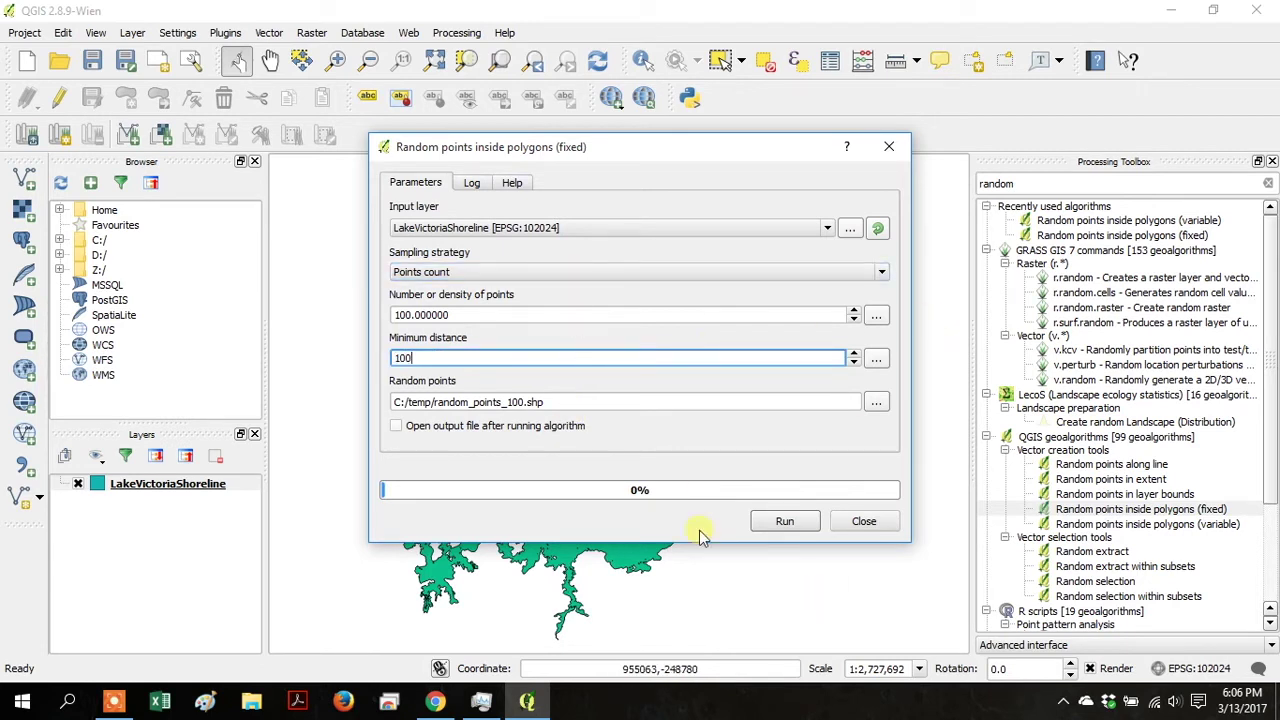
{"action": "left_click", "coordinate": [795, 525]}
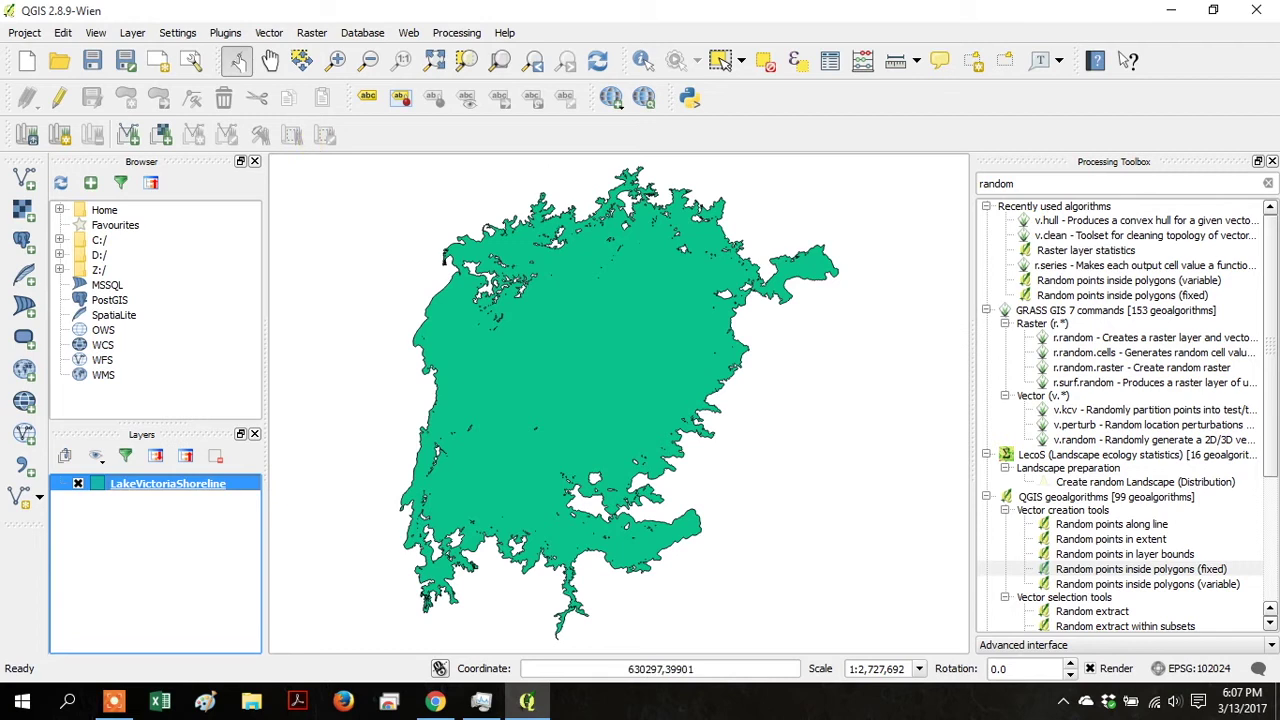
Add C:\temp\random_points_100.shp as a vector layer over the lake.
{"action": "left_click", "coordinate": [26, 180]}
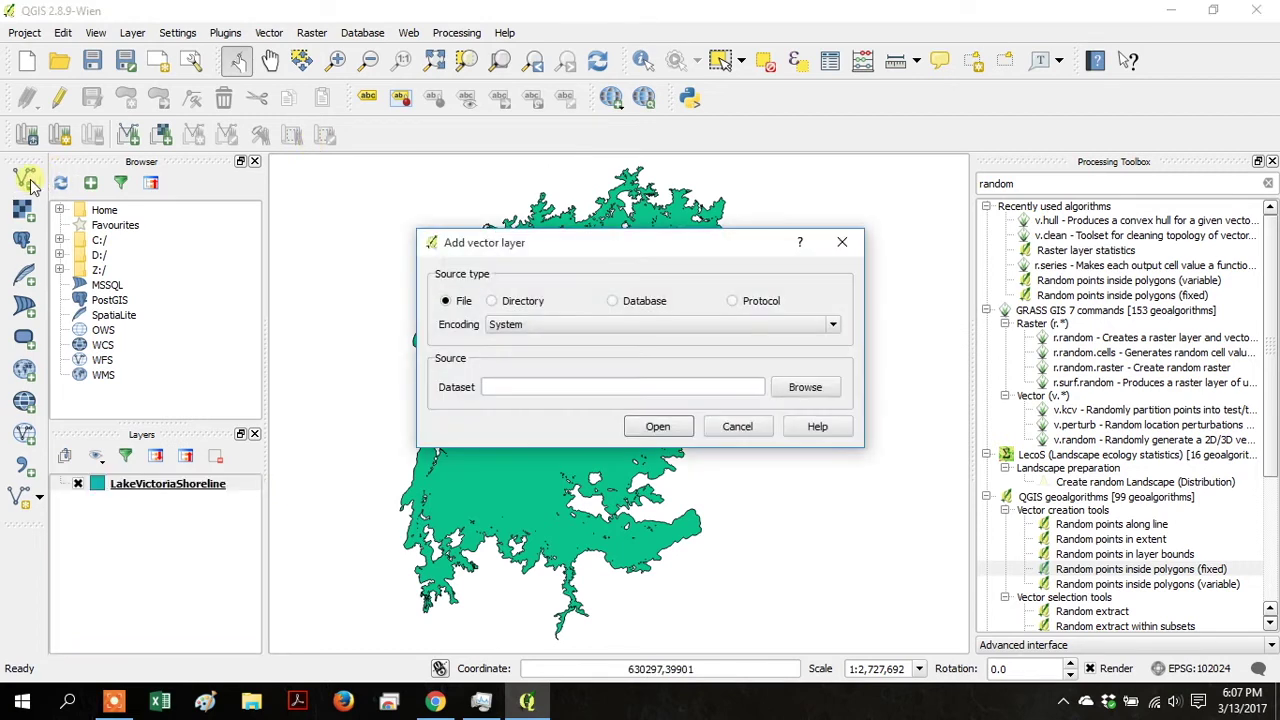
{"action": "left_click", "coordinate": [818, 388]}
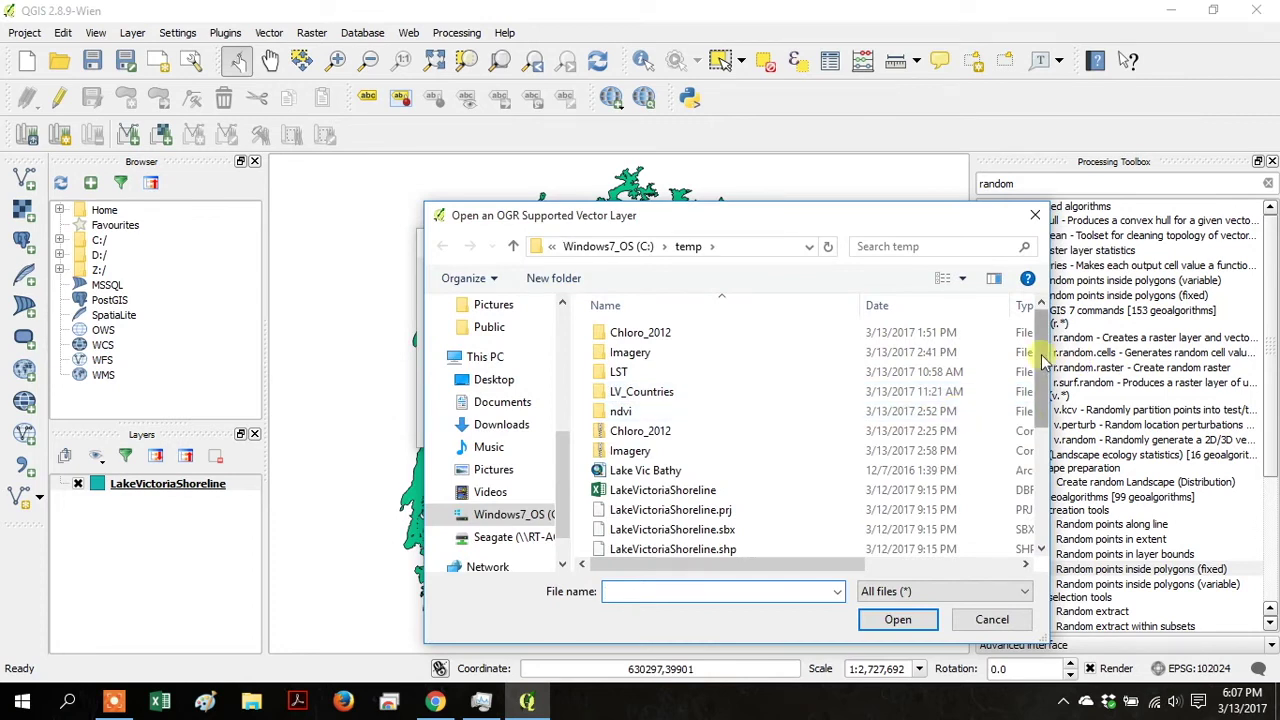
{"action": "scroll", "coordinate": [1030, 356], "scroll_direction": "down", "scroll_amount": 4}
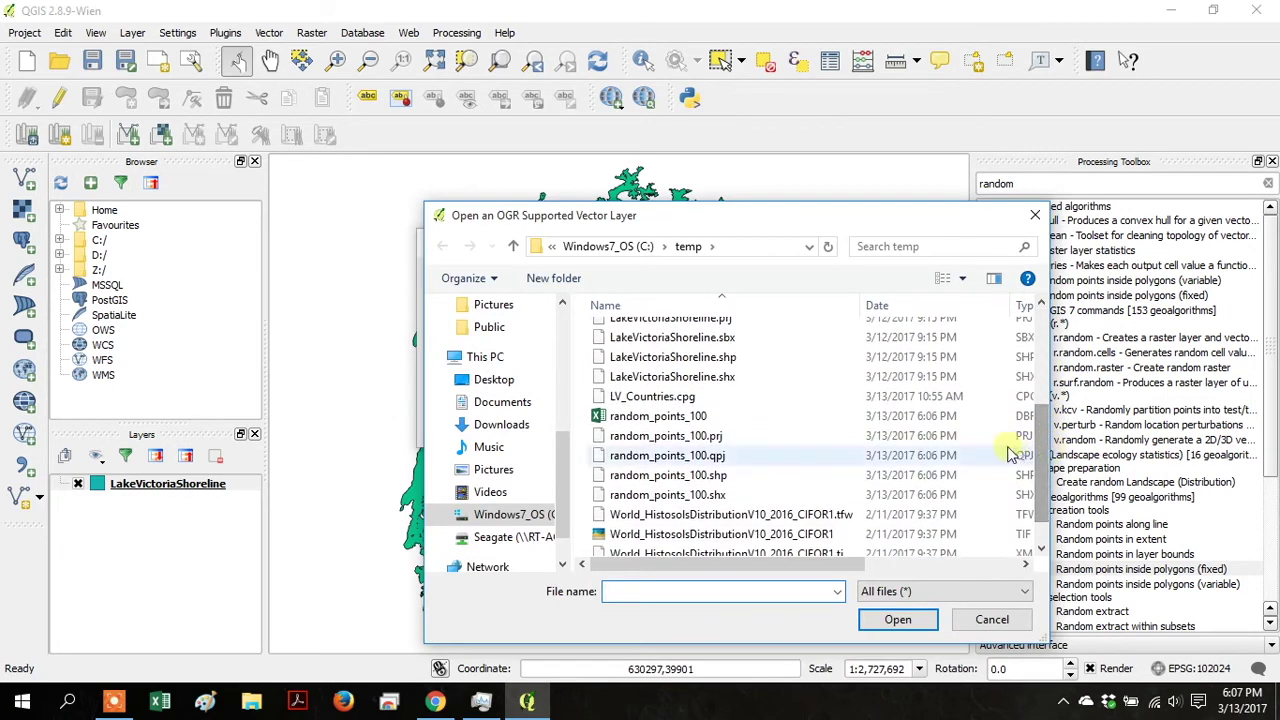
{"action": "double_click", "coordinate": [993, 476]}
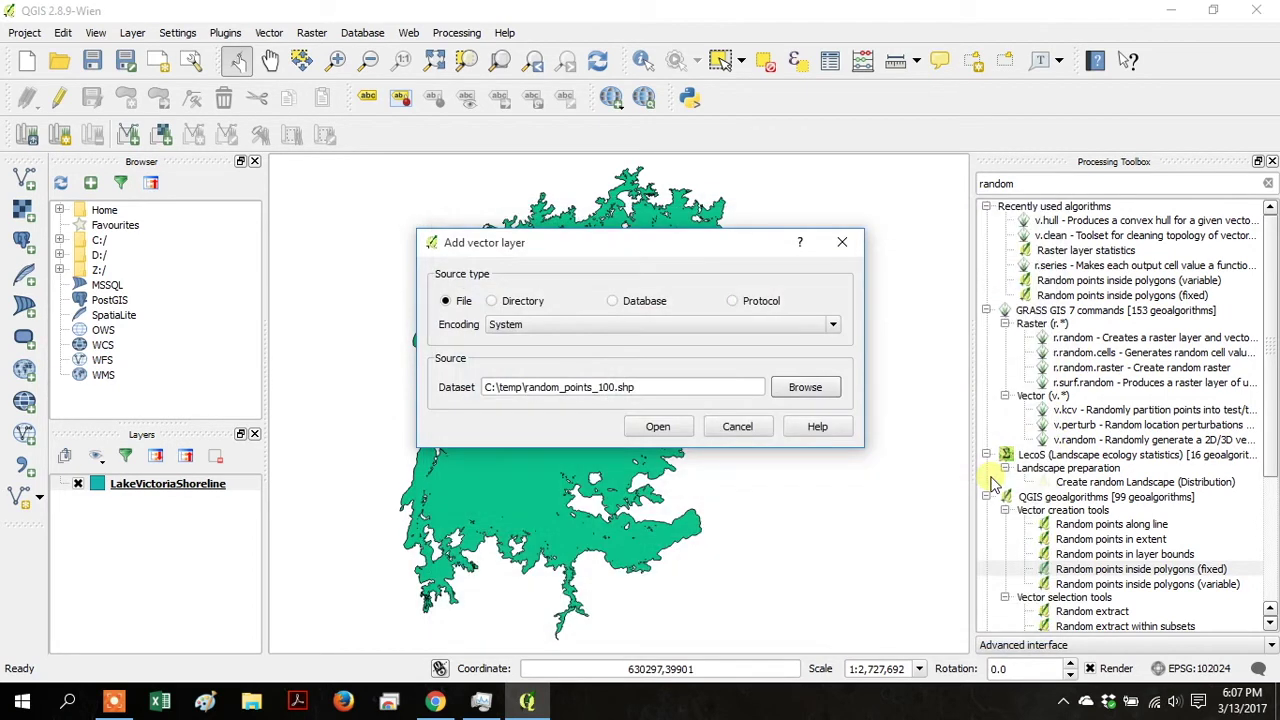
{"action": "left_click", "coordinate": [669, 436]}
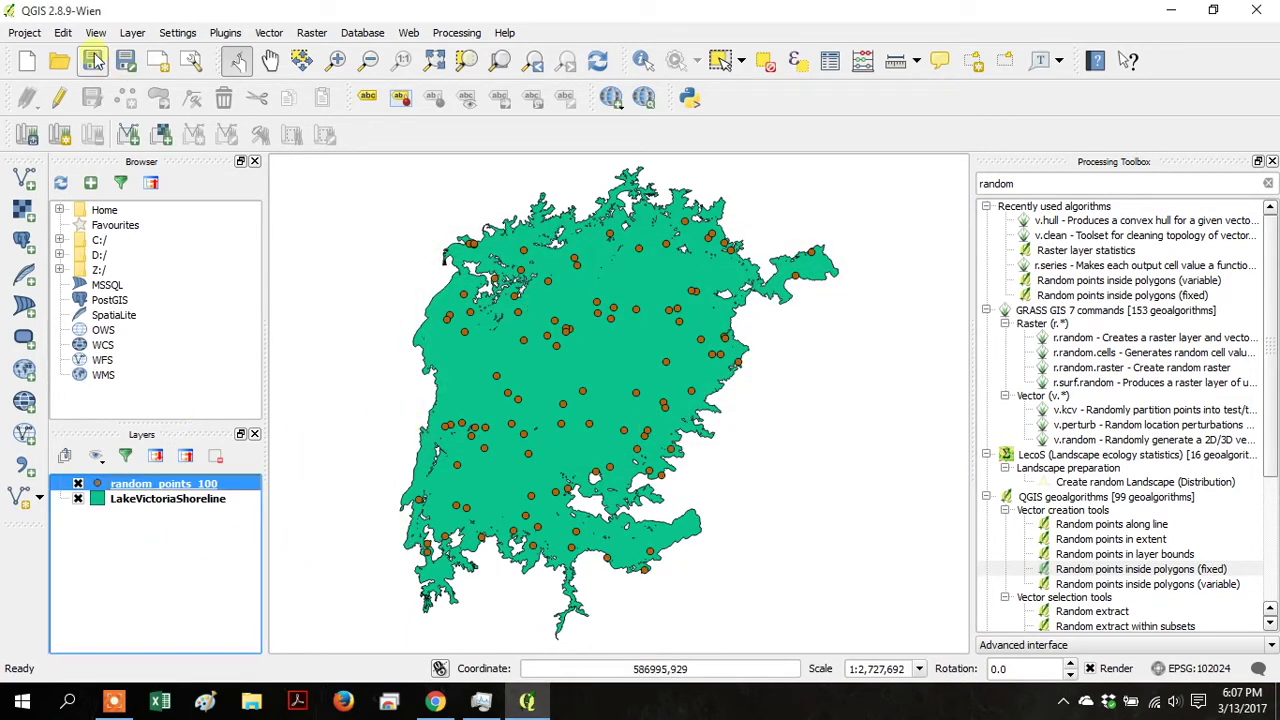
Show the feature count of 100 next to the random_points_100 layer.
{"action": "right_click", "coordinate": [155, 486]}
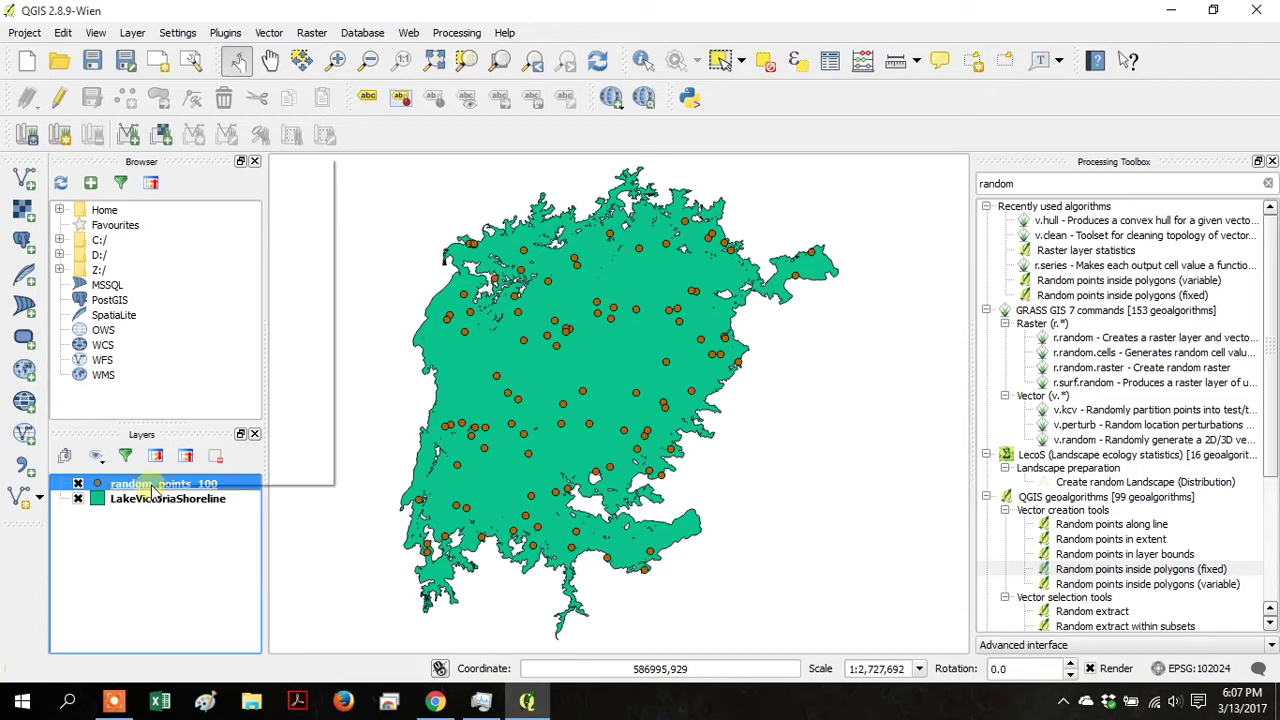
{"action": "left_click", "coordinate": [240, 432]}
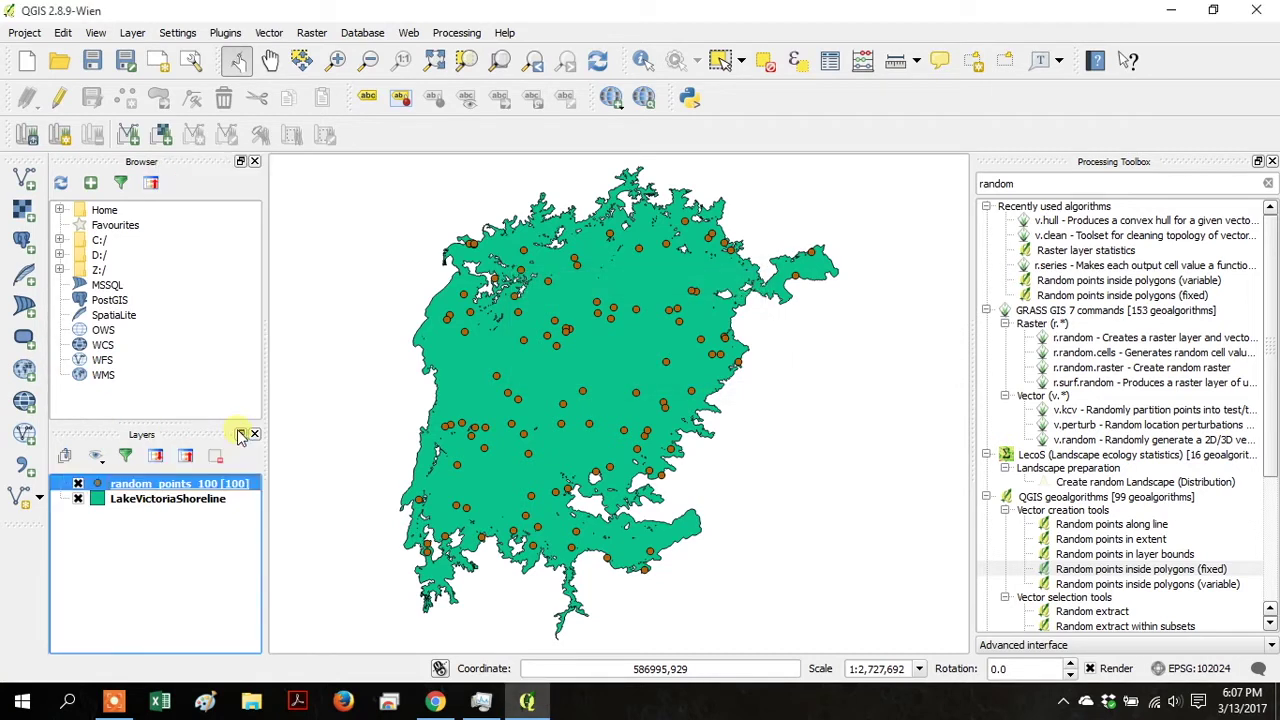
{"action": "right_click", "coordinate": [184, 487]}
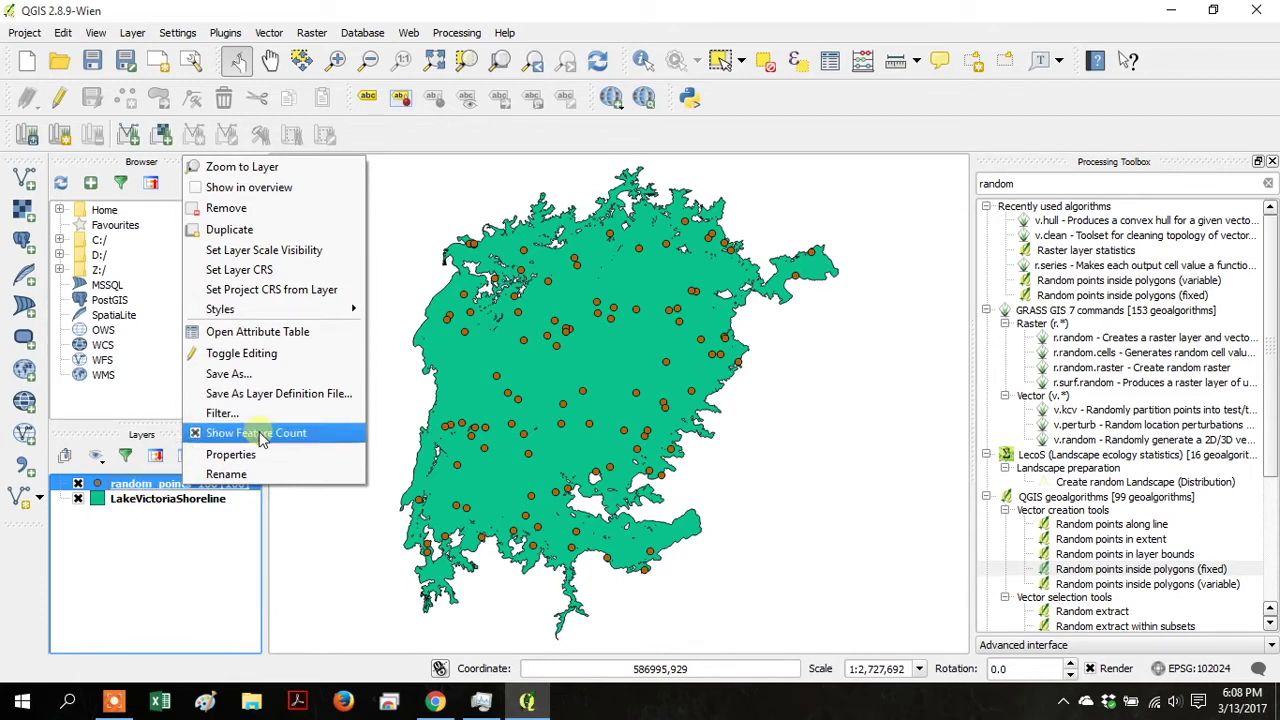
{"action": "left_click", "coordinate": [260, 436]}
{"action": "right_click", "coordinate": [188, 488]}
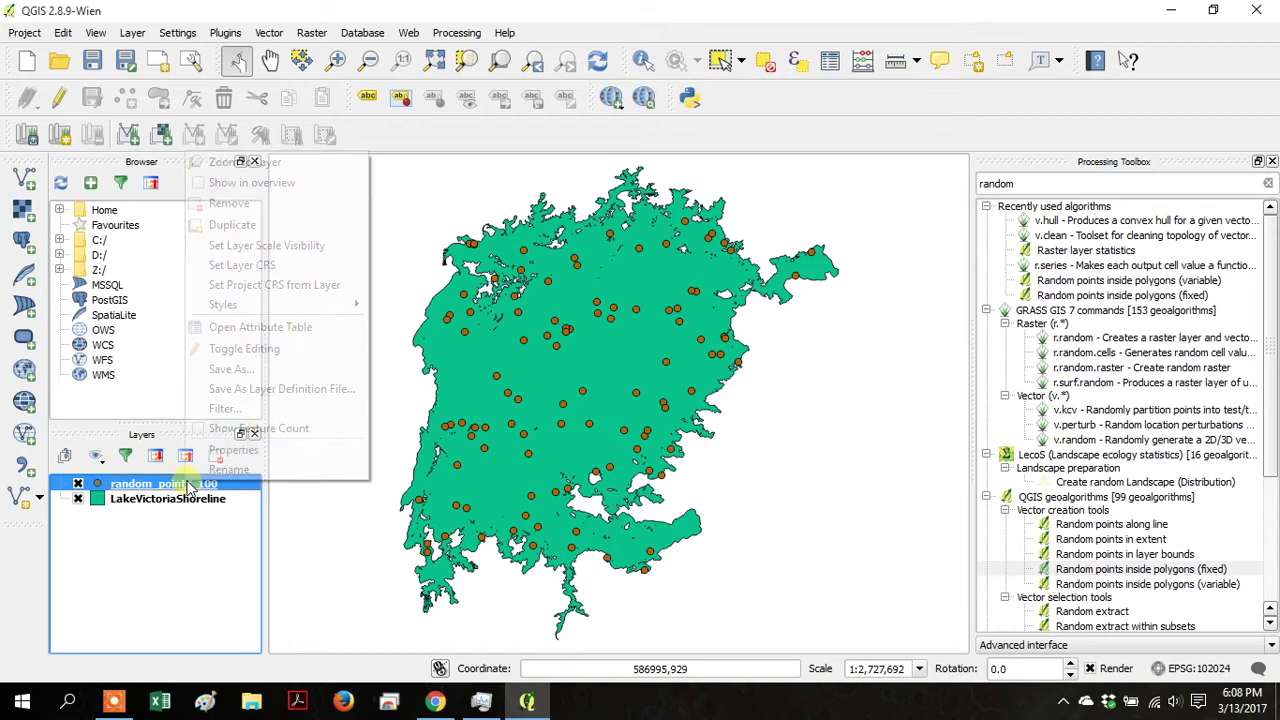
{"action": "left_click", "coordinate": [203, 430]}
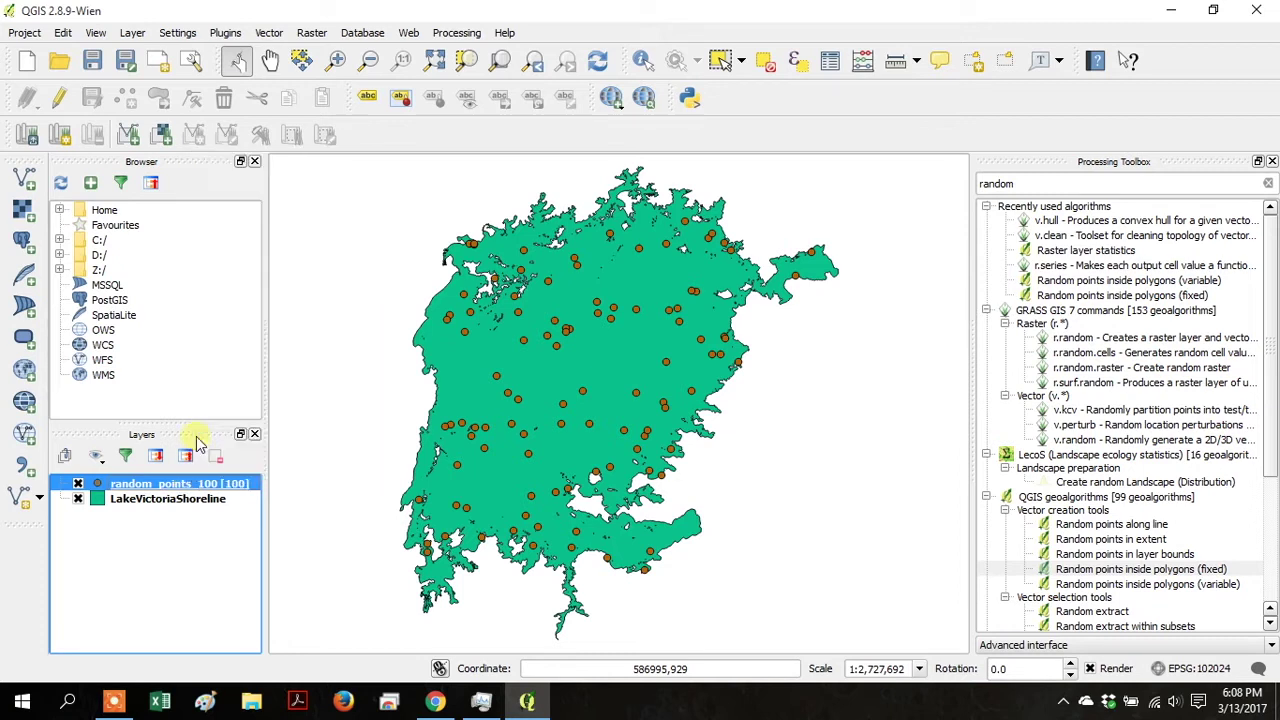
Review the random_points_100 attribute table rows, ids 0–99, then close it.
{"action": "right_click", "coordinate": [175, 485]}
{"action": "left_click", "coordinate": [278, 333]}
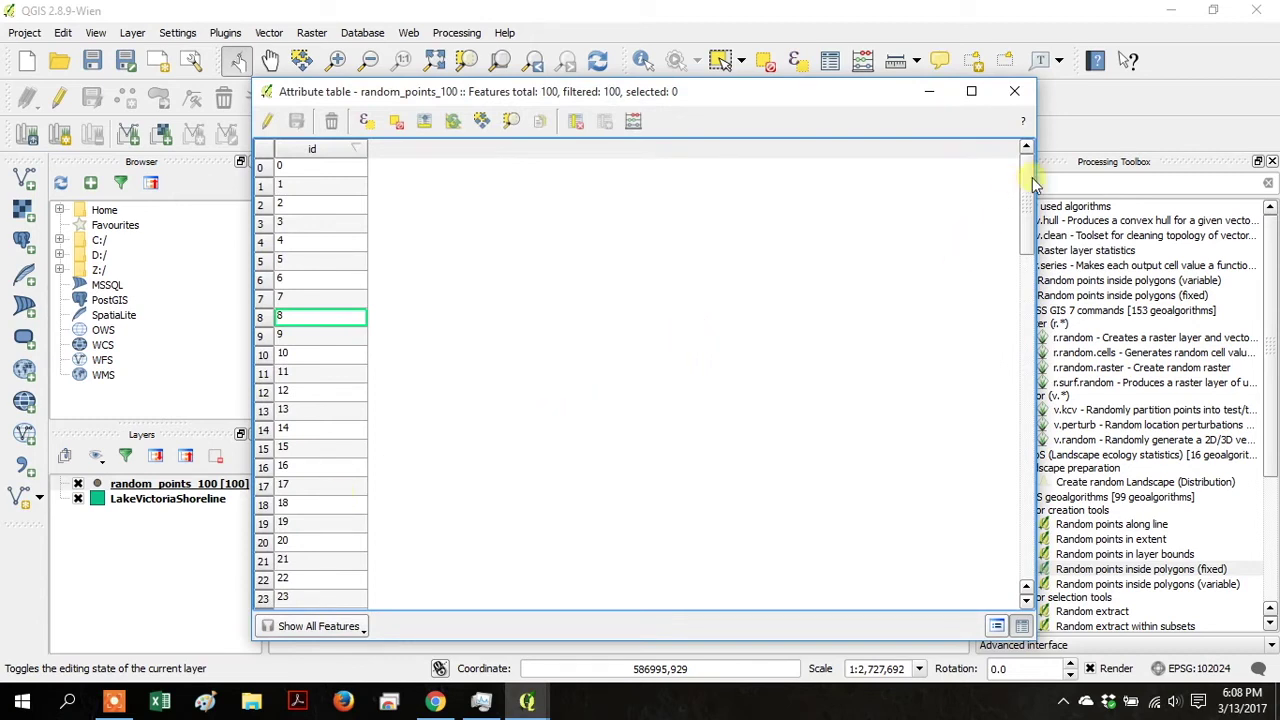
{"action": "left_click_drag", "start_coordinate": [1028, 185], "coordinate": [986, 586]}
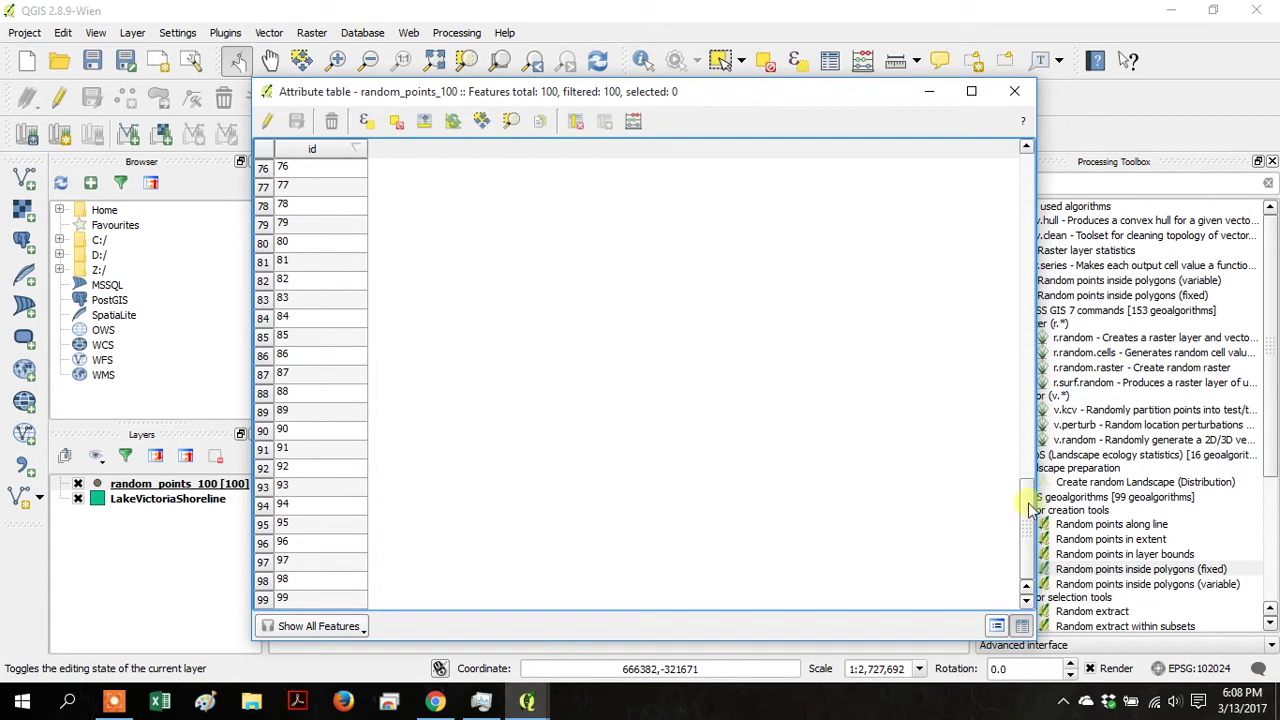
{"action": "left_click_drag", "start_coordinate": [1030, 510], "coordinate": [1040, 165]}
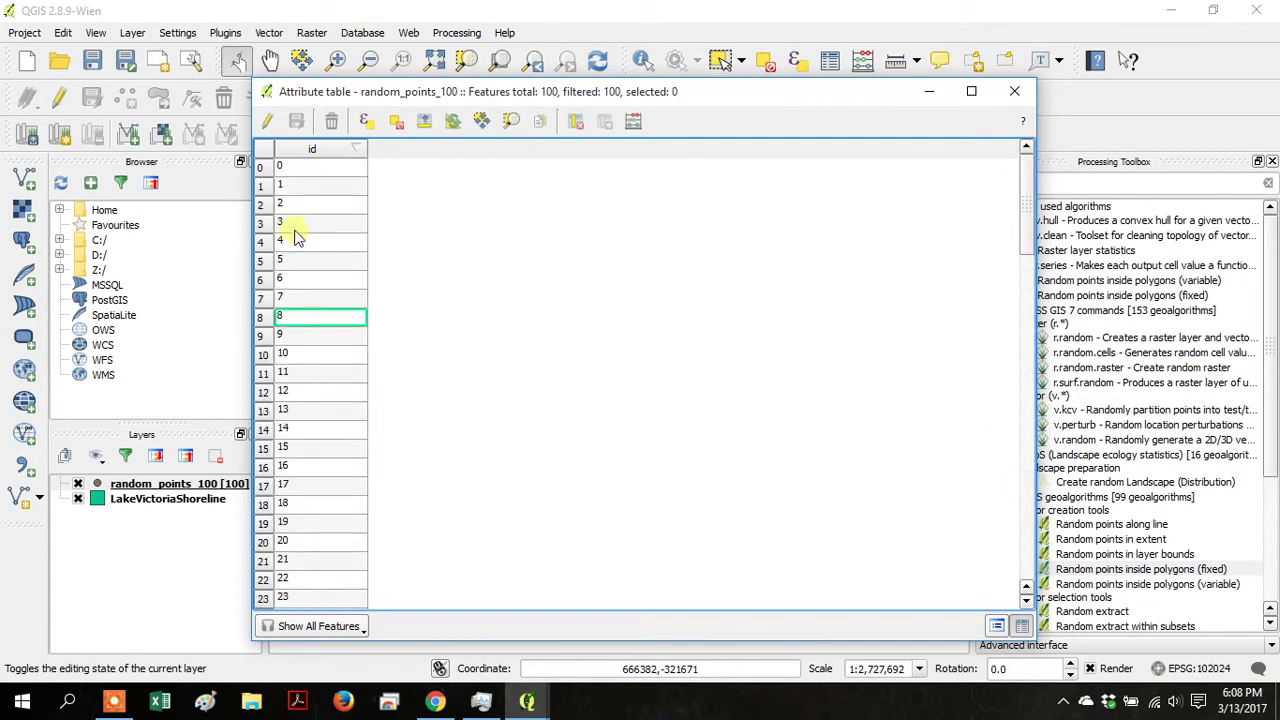
{"action": "left_click", "coordinate": [1014, 91]}
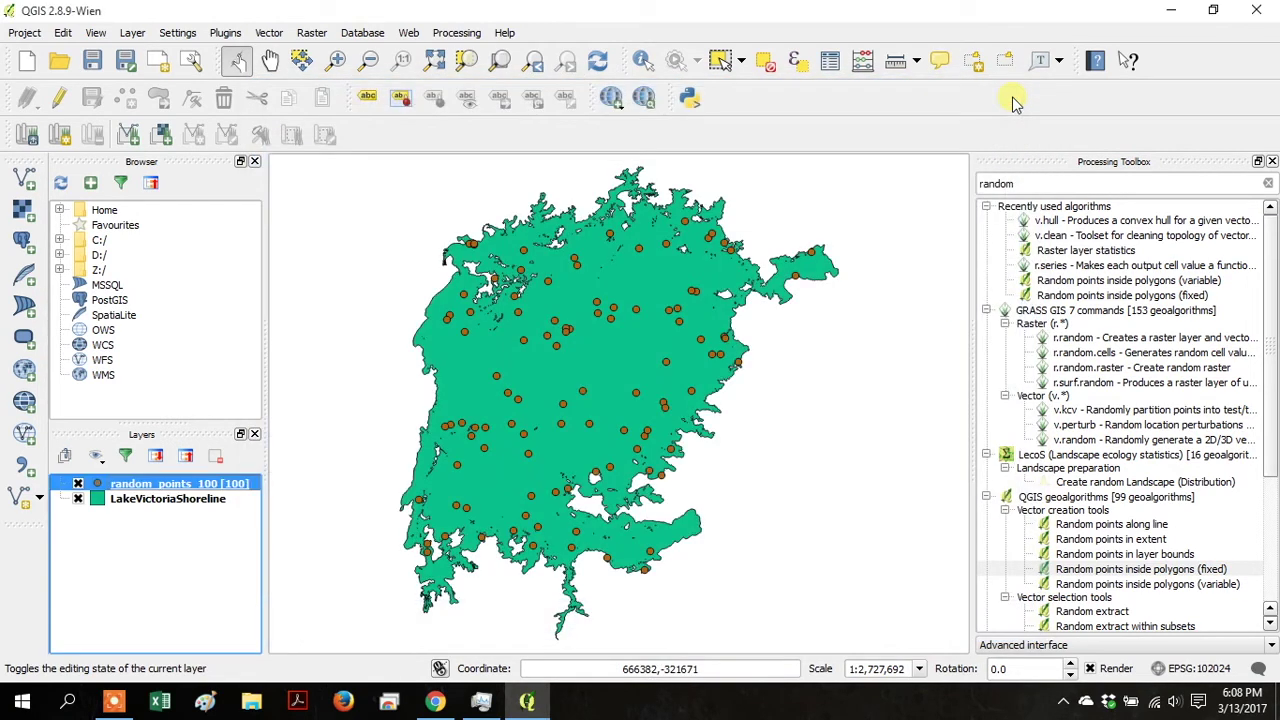
Zoom into a few mid-lake points and measure two neighbours, about 2,415 m apart.
{"action": "left_click", "coordinate": [333, 62]}
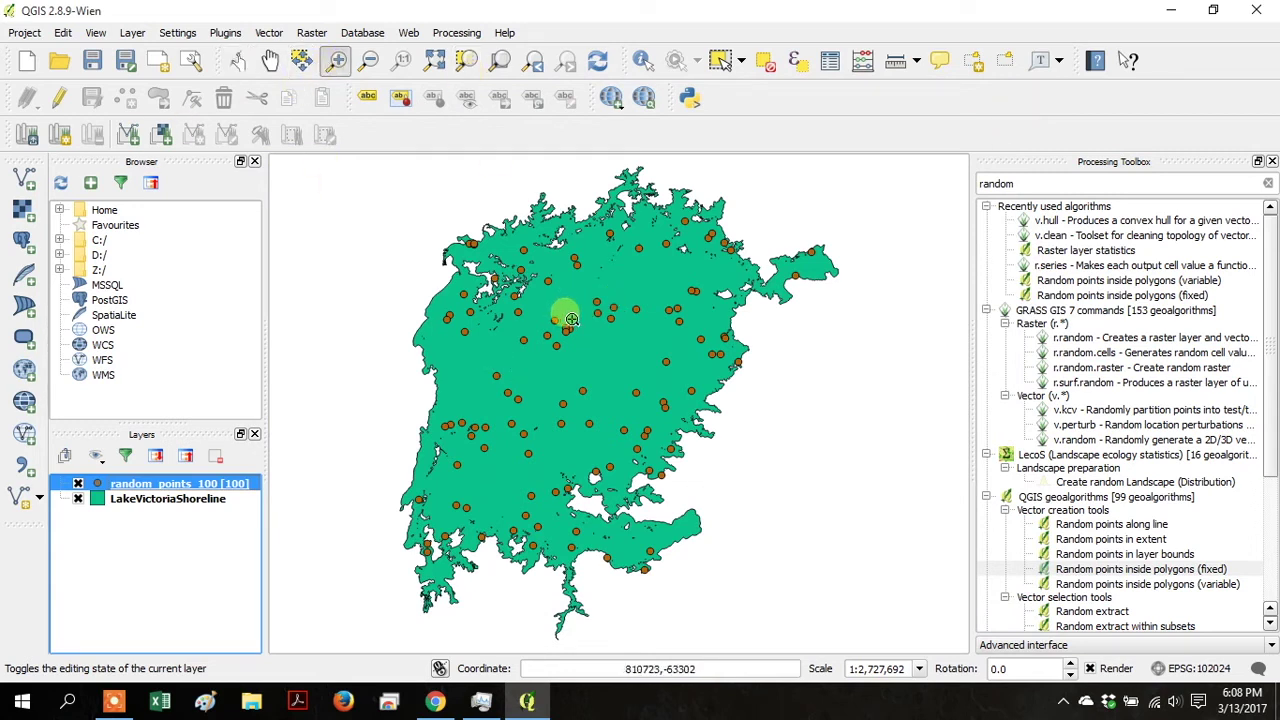
{"action": "left_click_drag", "start_coordinate": [561, 323], "coordinate": [586, 347]}
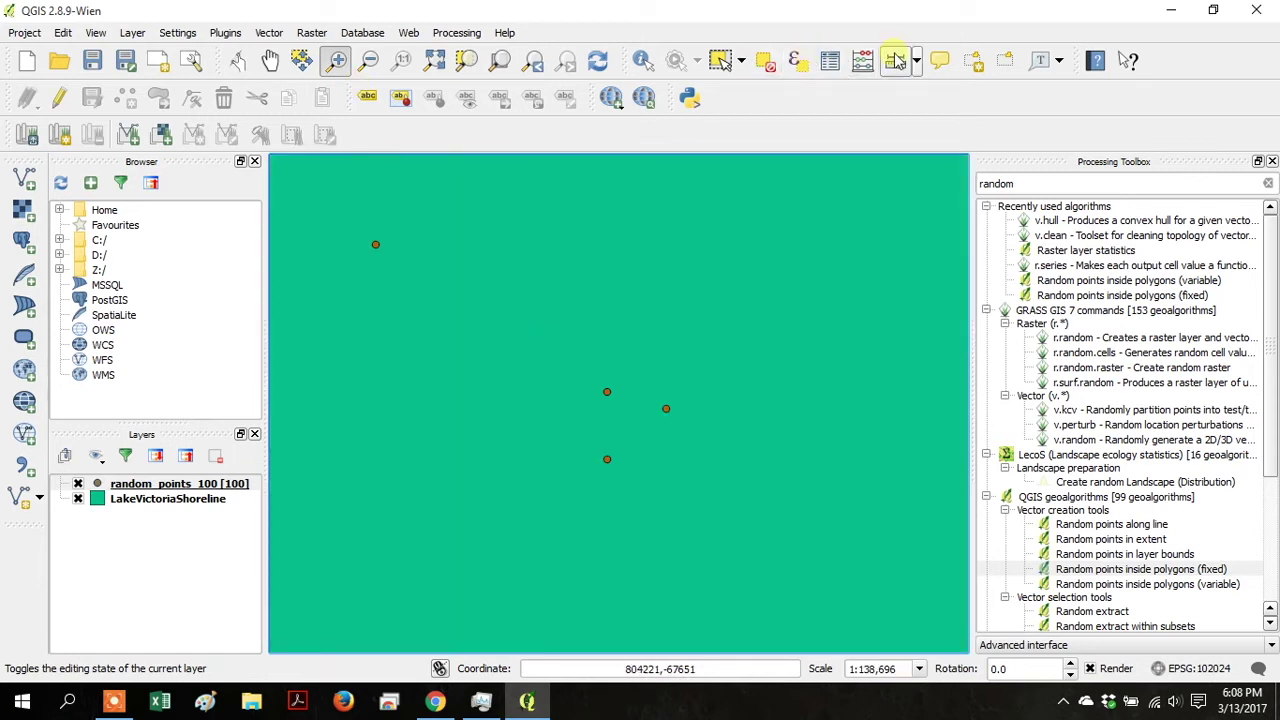
{"action": "left_click", "coordinate": [894, 62]}
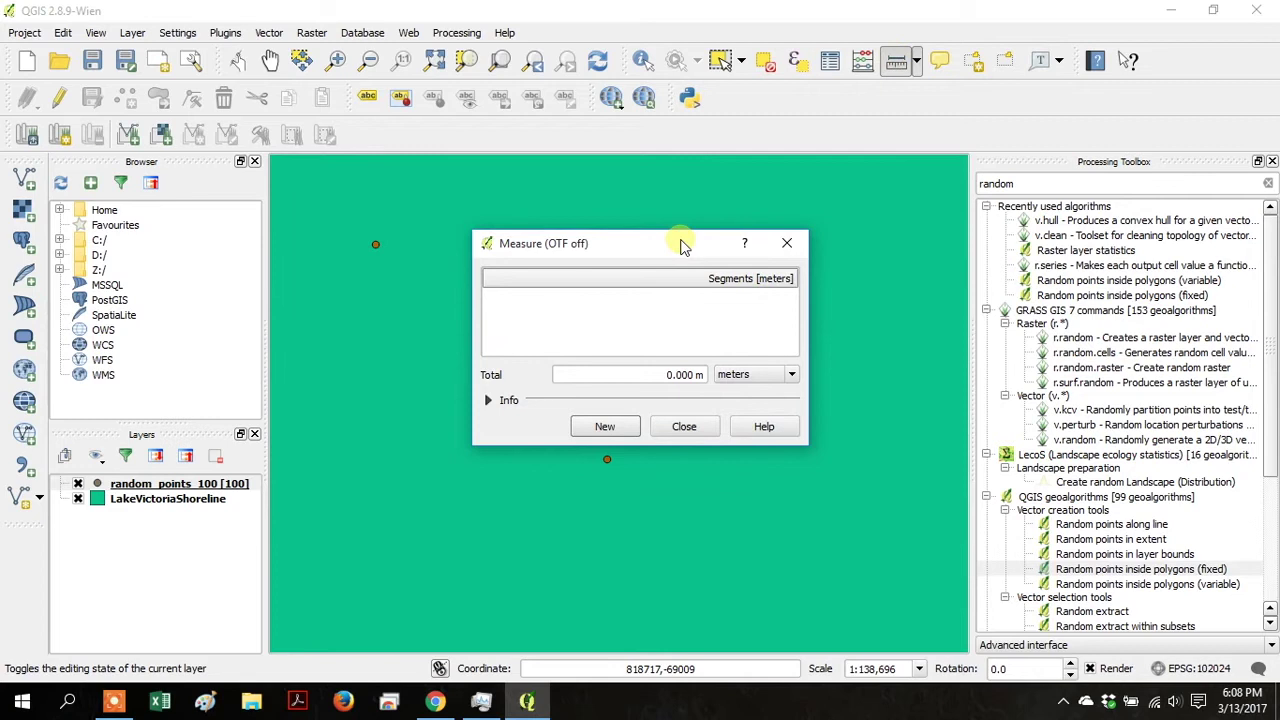
{"action": "left_click_drag", "start_coordinate": [684, 248], "coordinate": [378, 245]}
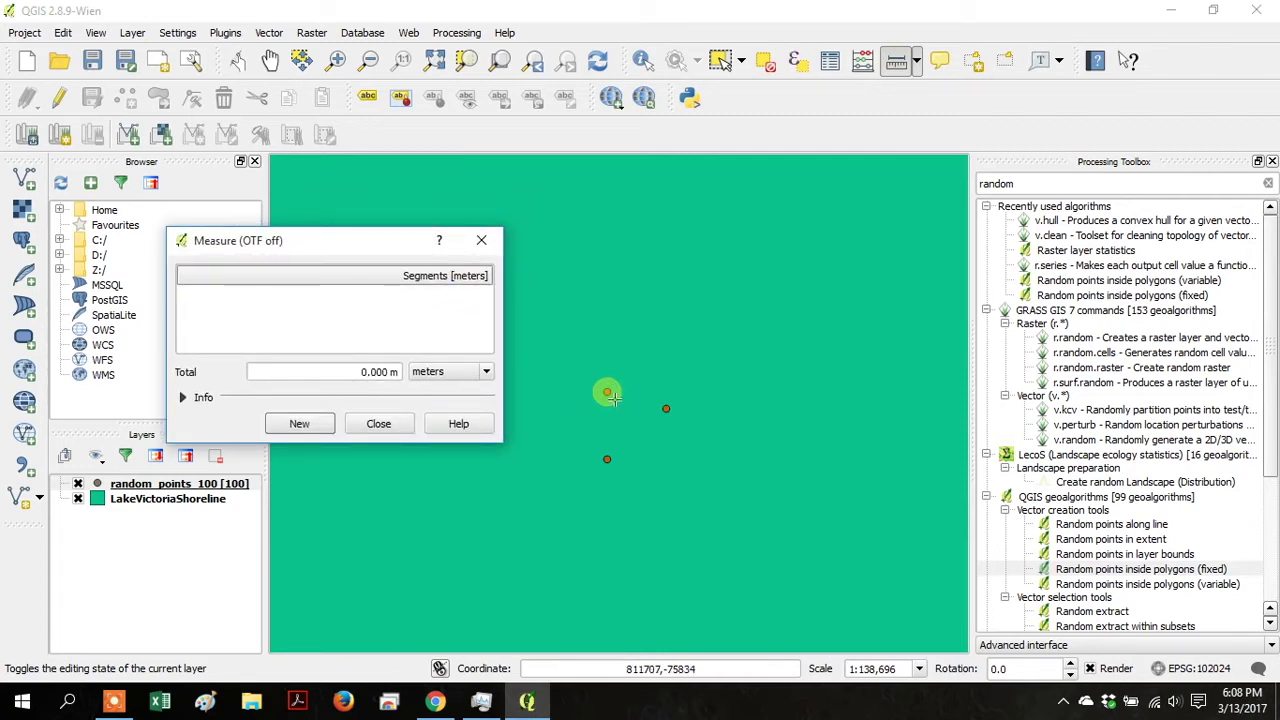
{"action": "left_click", "coordinate": [608, 394]}
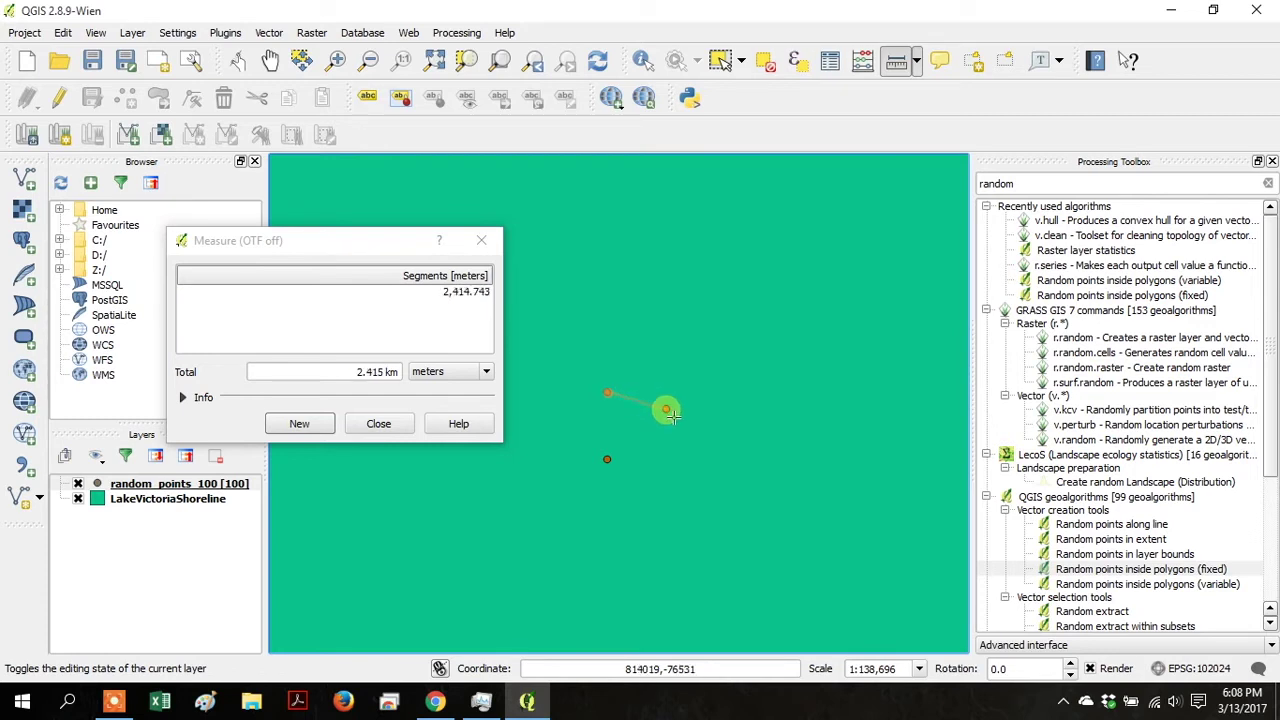
{"action": "left_click", "coordinate": [667, 410]}
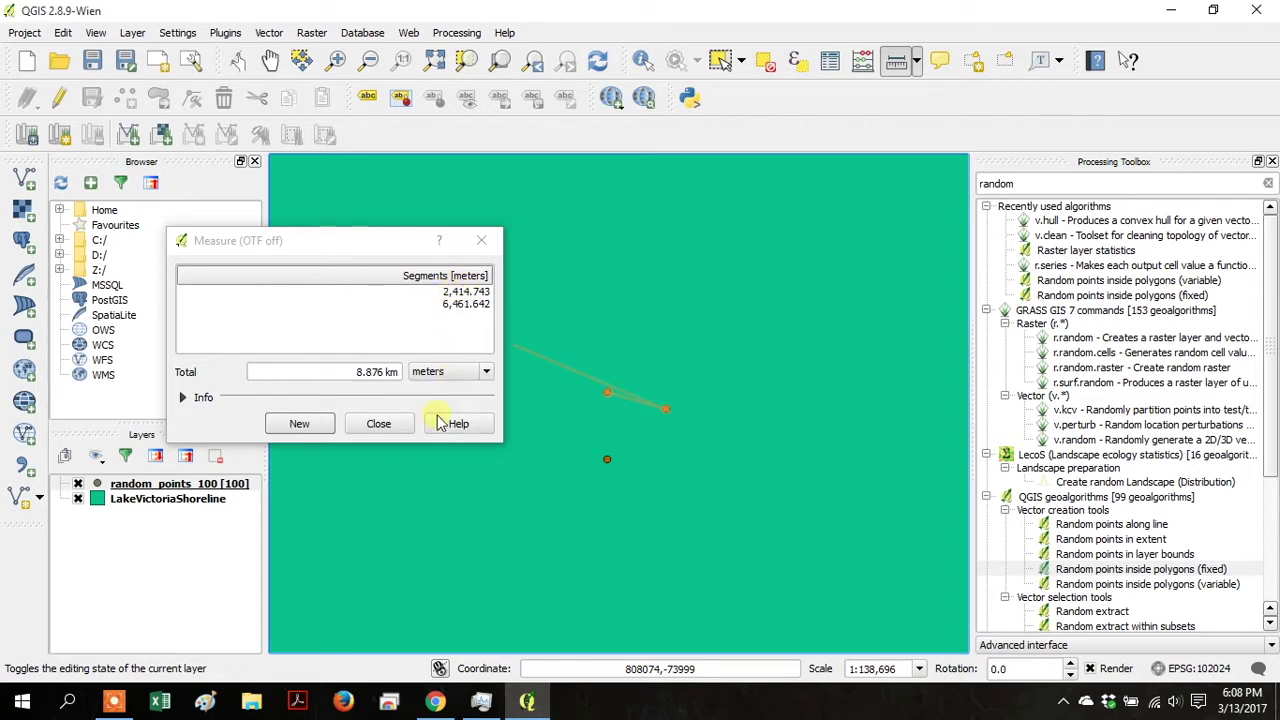
{"action": "left_click", "coordinate": [380, 423]}
{"action": "left_click", "coordinate": [130, 705]}
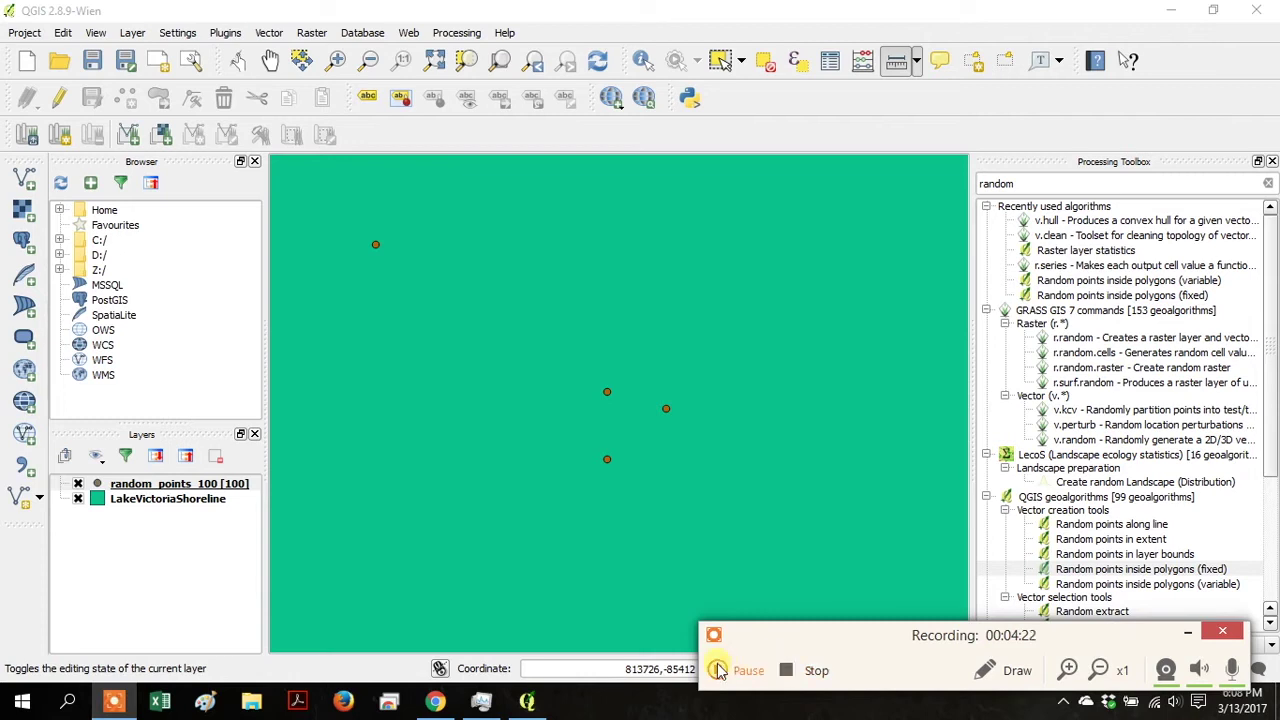
Find and open the Polygons to lines algorithm in the Processing Toolbox.
{"action": "left_click", "coordinate": [717, 670]}
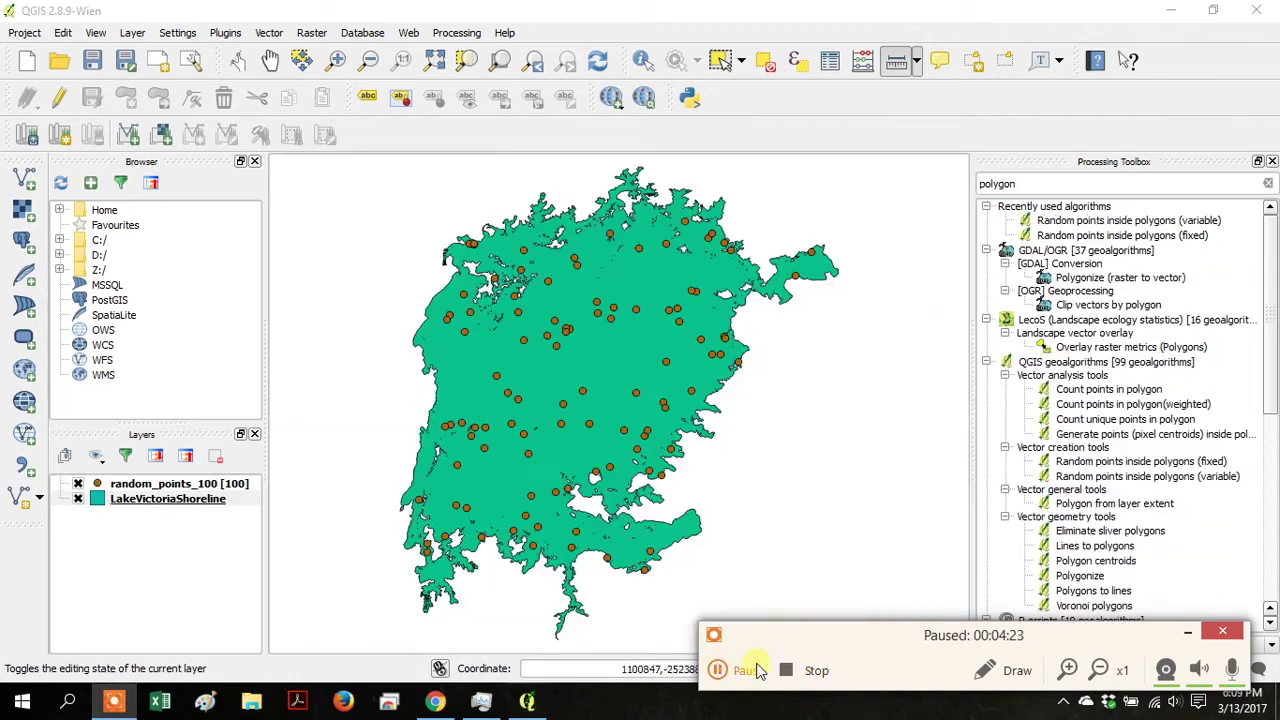
{"action": "left_click", "coordinate": [720, 670]}
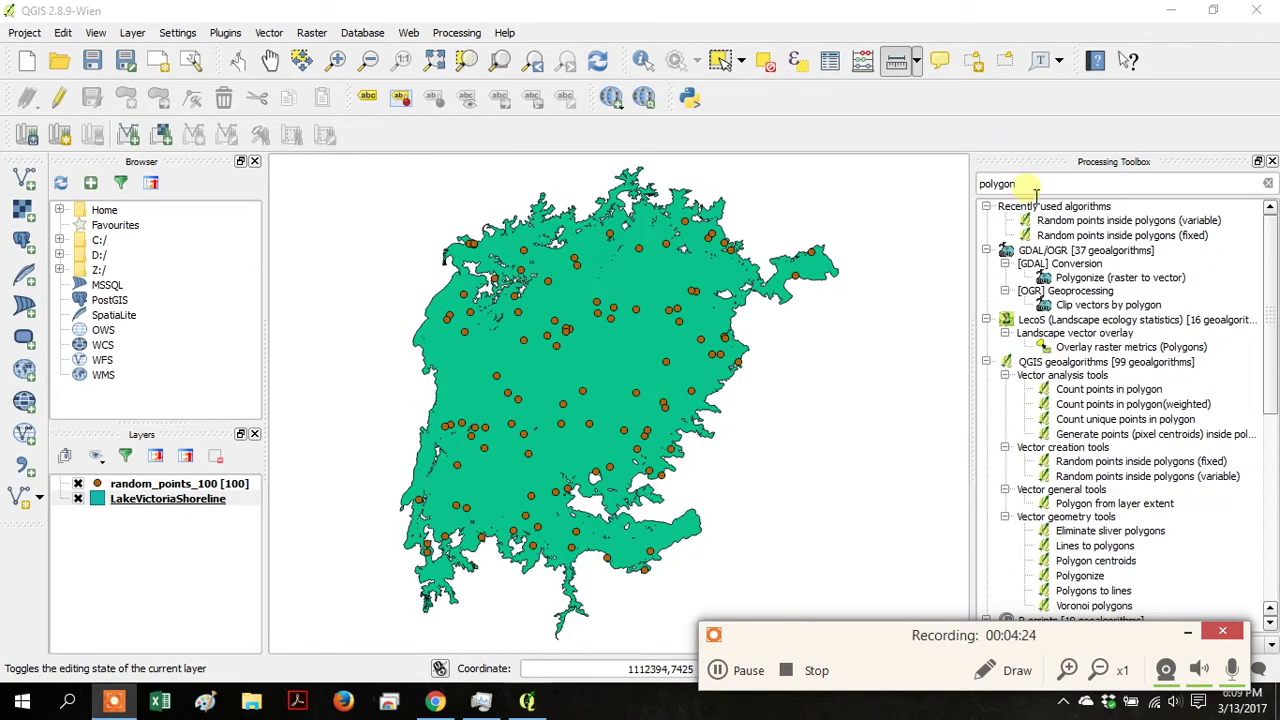
{"action": "type", "text": "s"}
{"action": "key", "text": "BackSpace"}
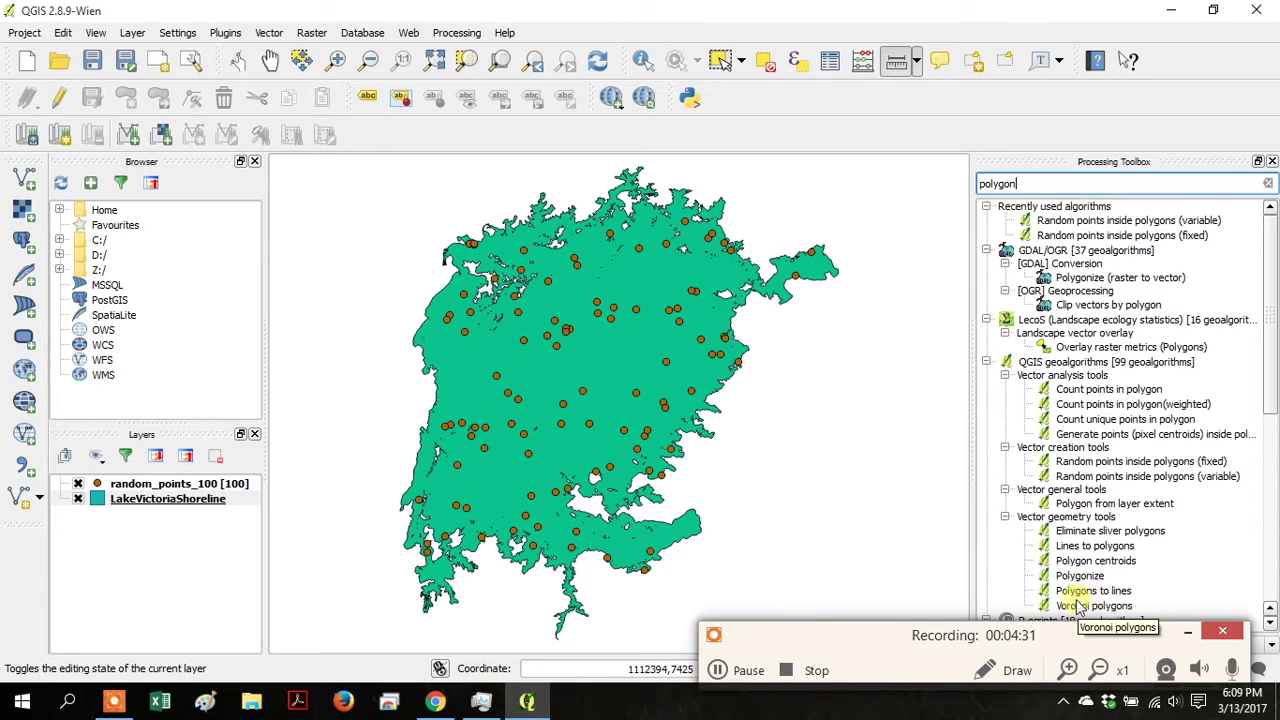
{"action": "double_click", "coordinate": [1080, 591]}
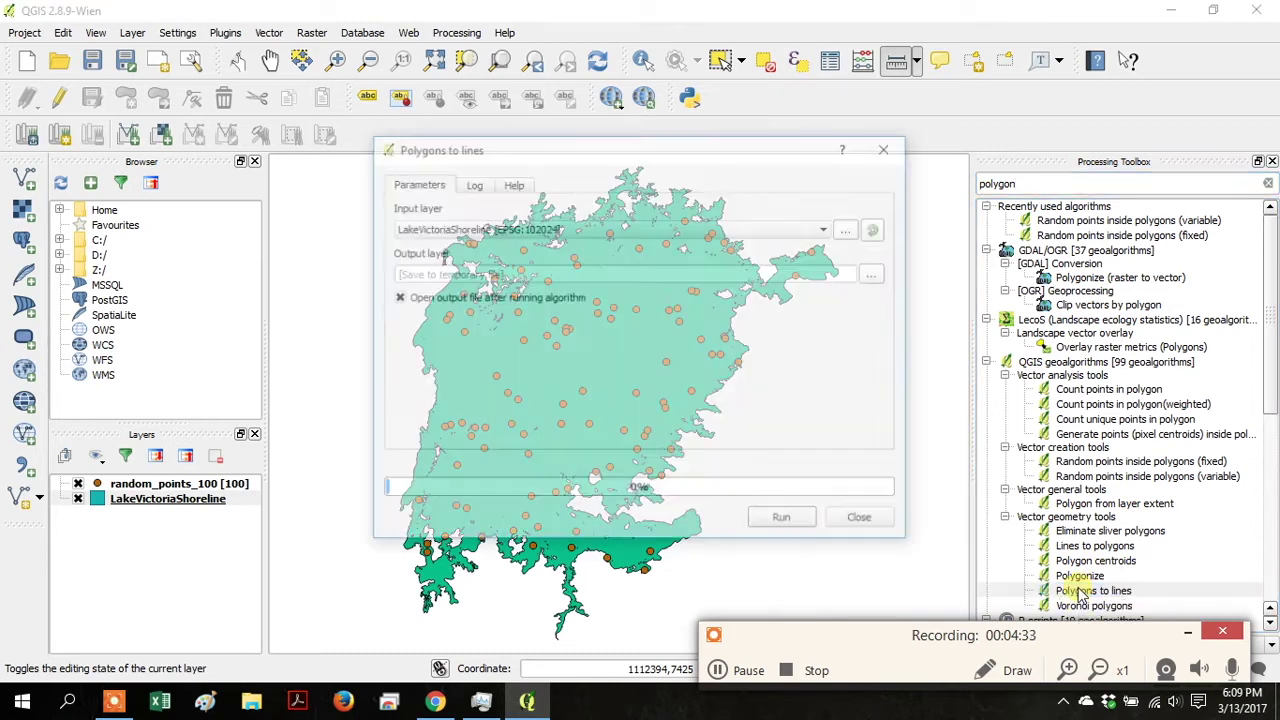
Save the output as C:/temp/LakeVictoriaShoreline_line.shp and run the conversion.
{"action": "left_click", "coordinate": [875, 276]}
{"action": "left_click", "coordinate": [922, 304]}
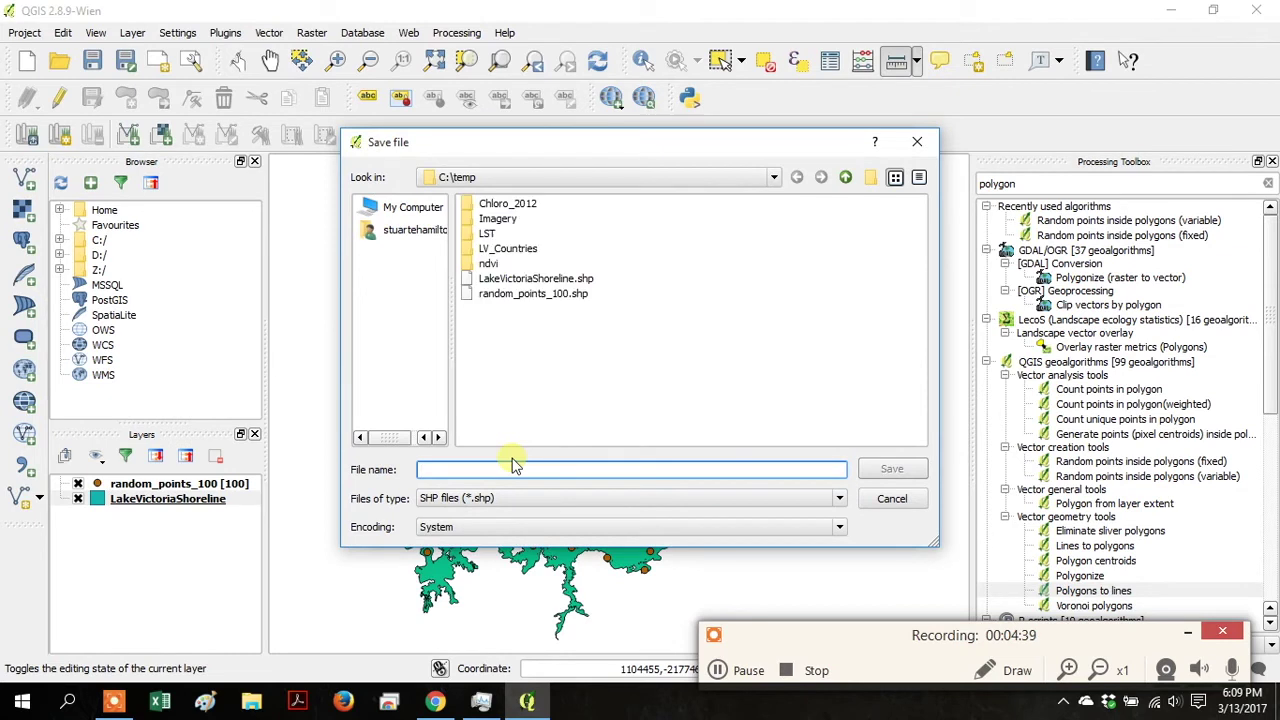
{"action": "left_click", "coordinate": [548, 285]}
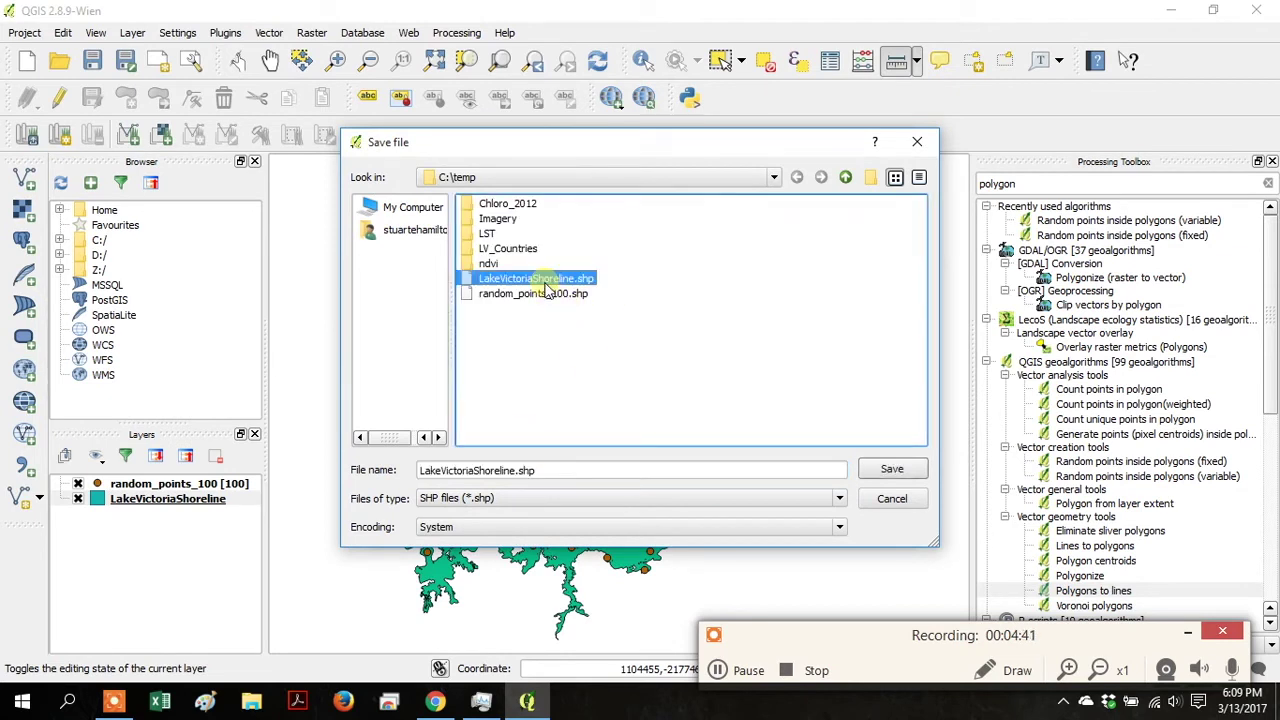
{"action": "left_click", "coordinate": [521, 476]}
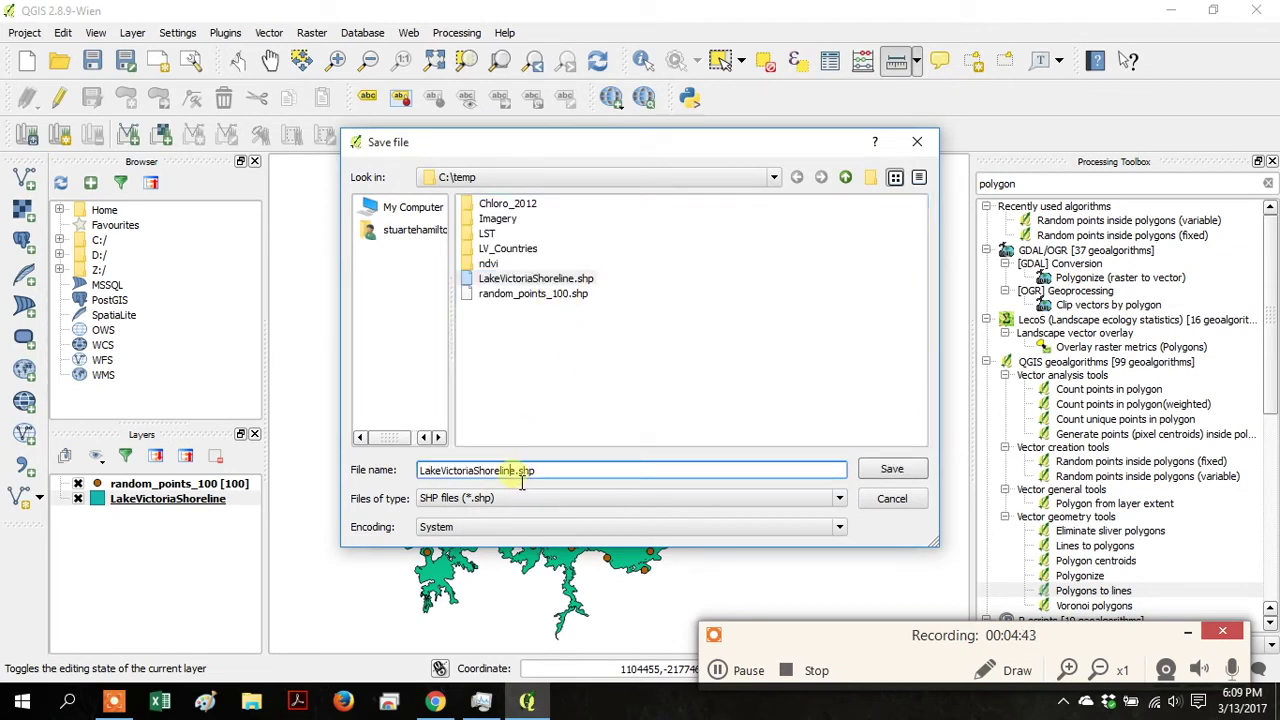
{"action": "type", "text": "_"}
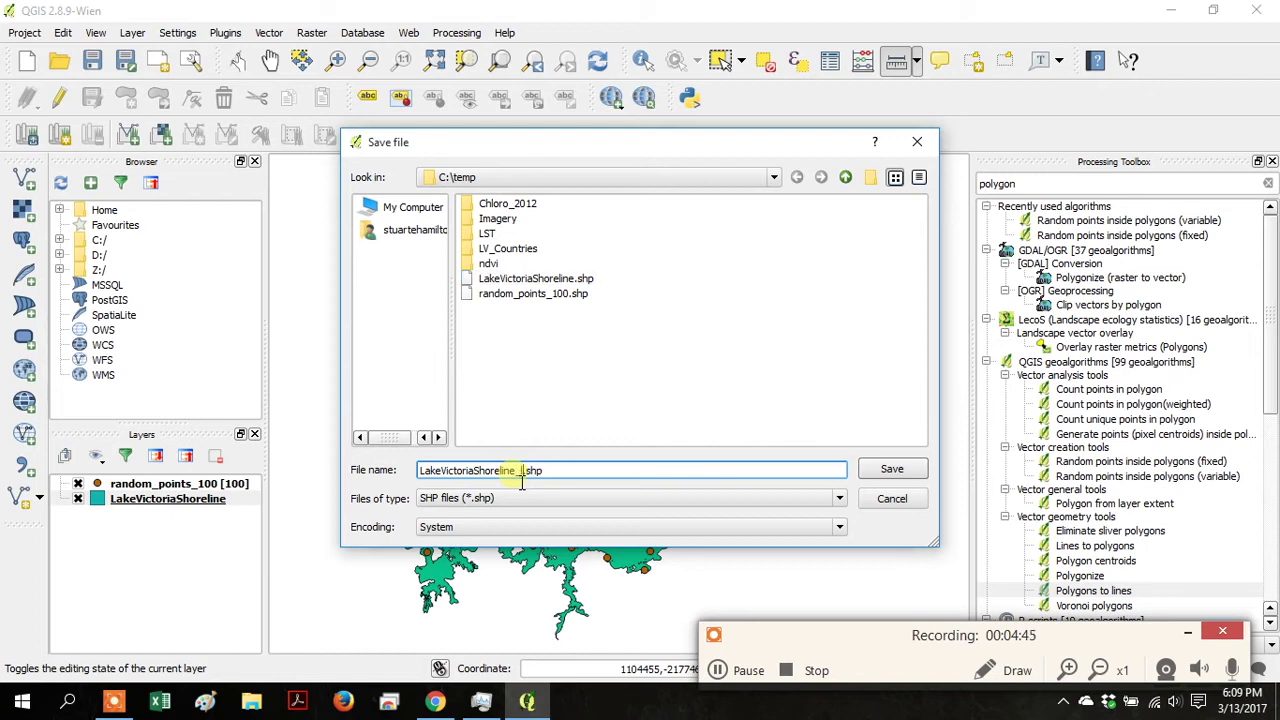
{"action": "type", "text": "lin.s"}
{"action": "key", "text": "BackSpace"}
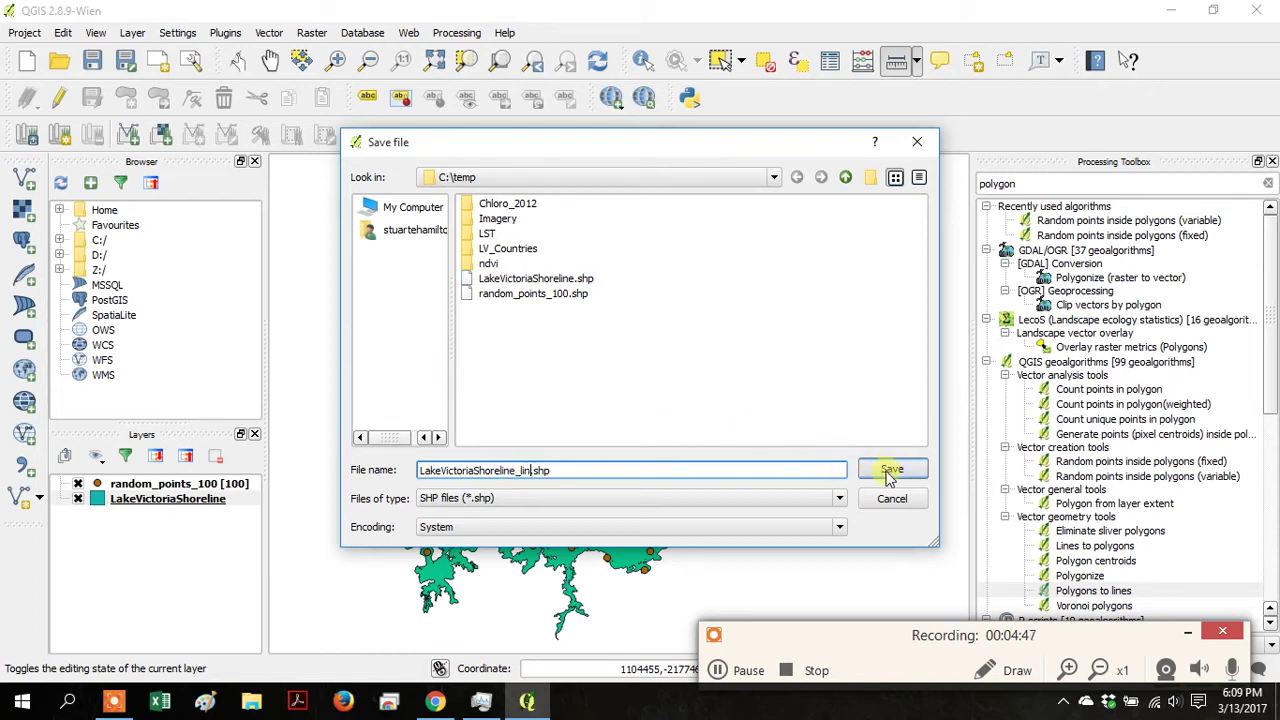
{"action": "type", "text": "e"}
{"action": "left_click", "coordinate": [891, 472]}
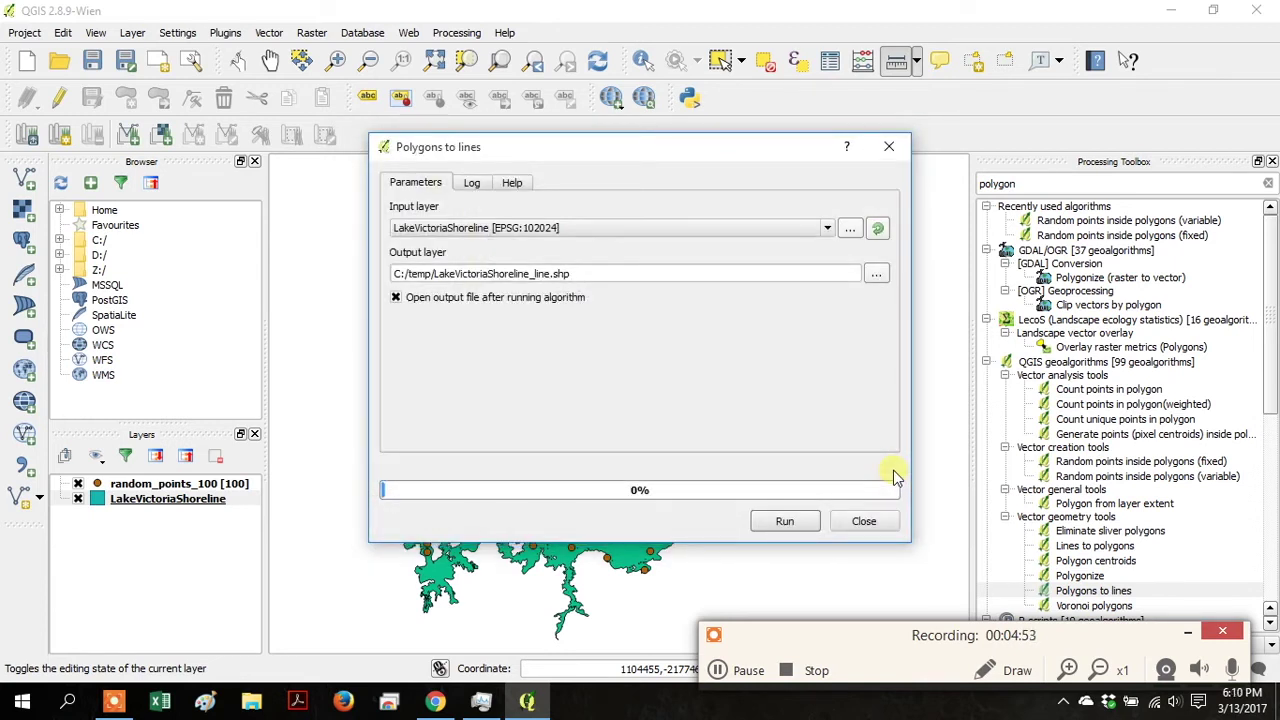
{"action": "left_click", "coordinate": [800, 518]}
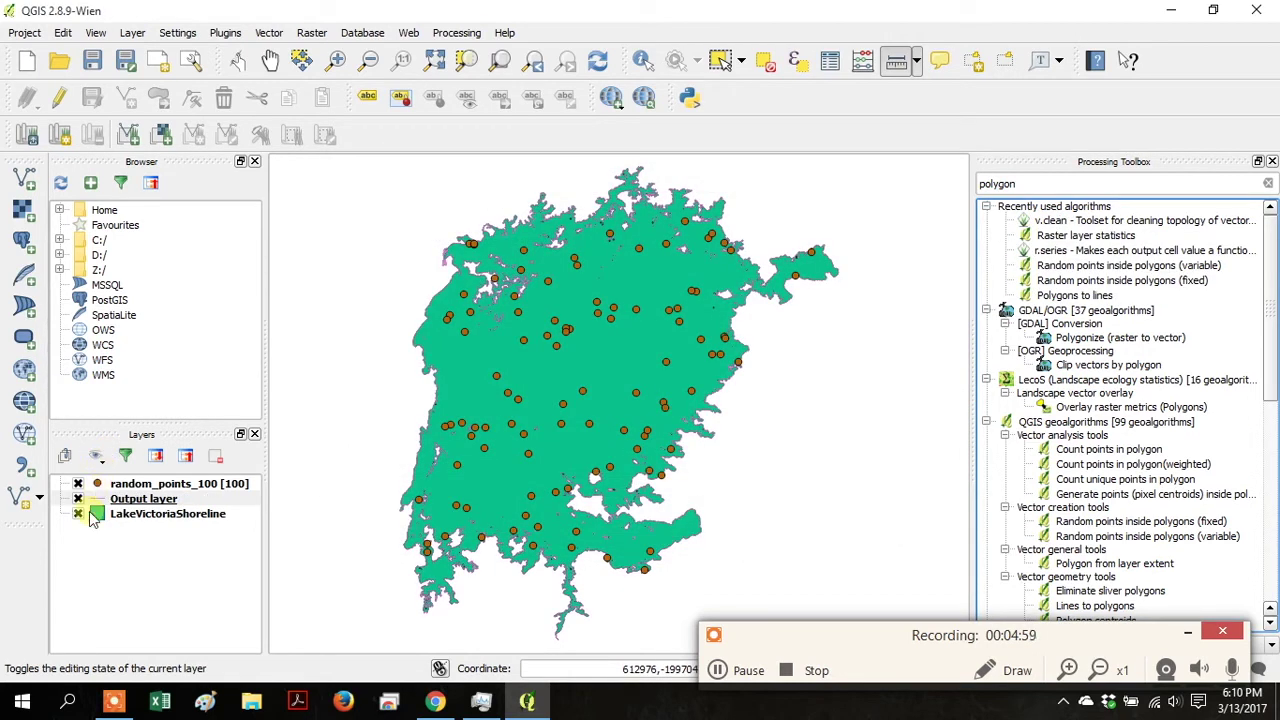
Hide the polygon and random_points_100 layers and filter the Processing Toolbox by 'random'.
{"action": "left_click", "coordinate": [78, 514]}
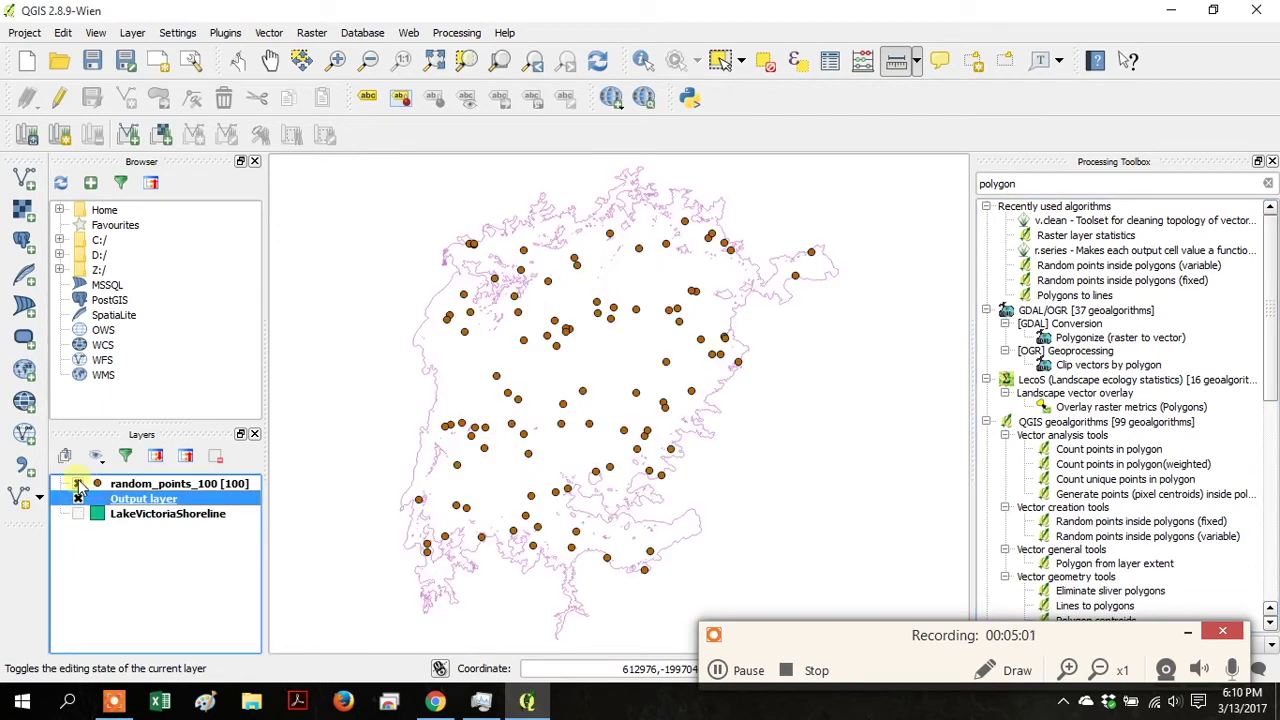
{"action": "left_click", "coordinate": [79, 484]}
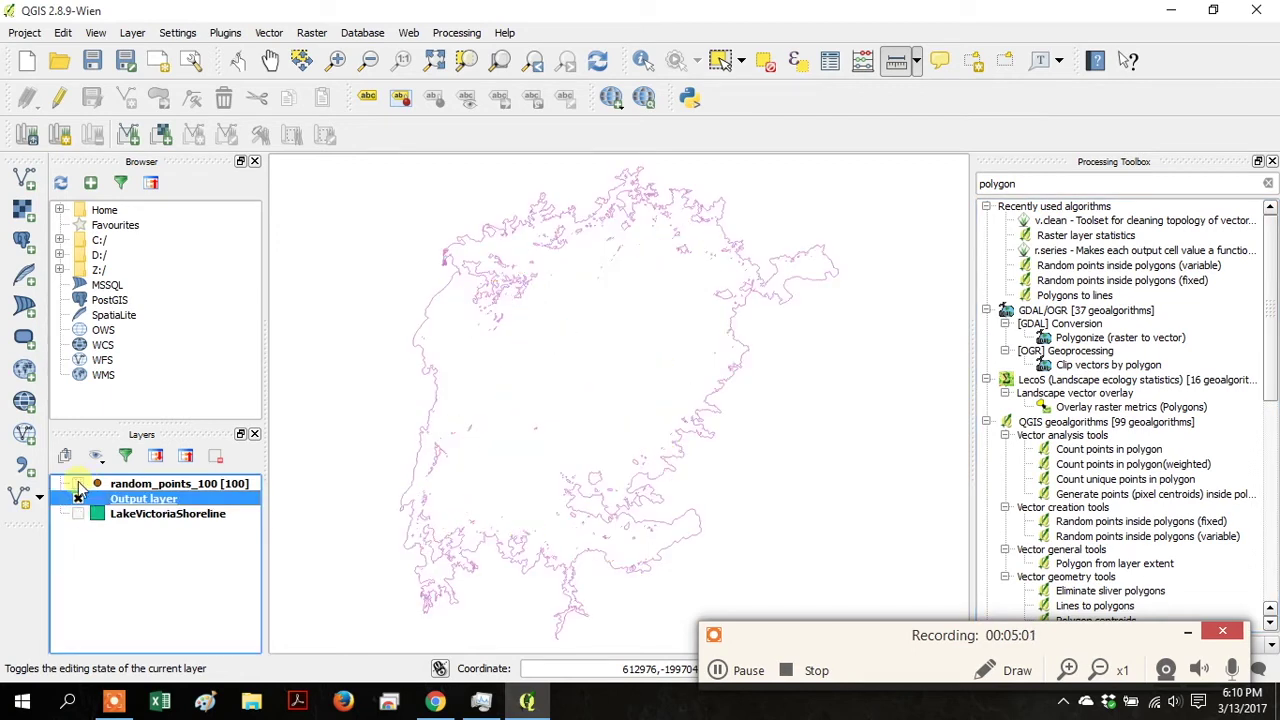
{"action": "left_click", "coordinate": [1071, 186]}
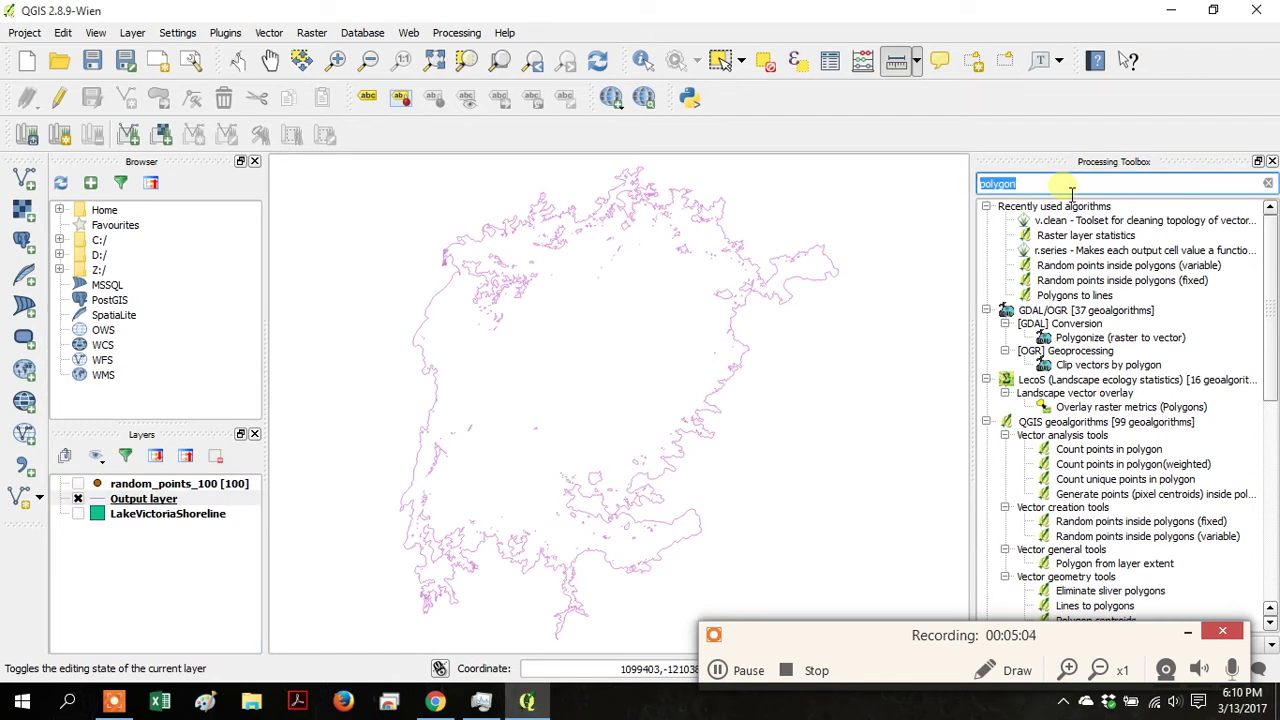
{"action": "type", "text": "random"}
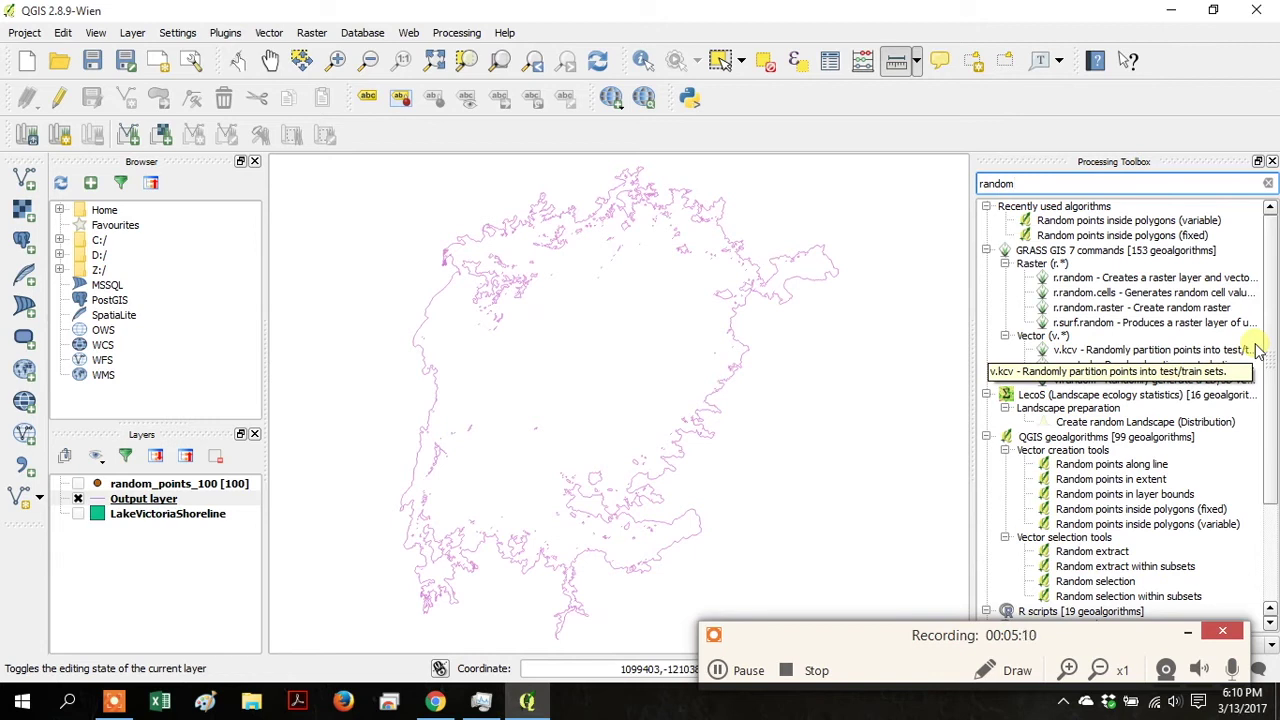
Open Random points along line with 500 points and a minimum distance of 500.
{"action": "double_click", "coordinate": [1120, 466]}
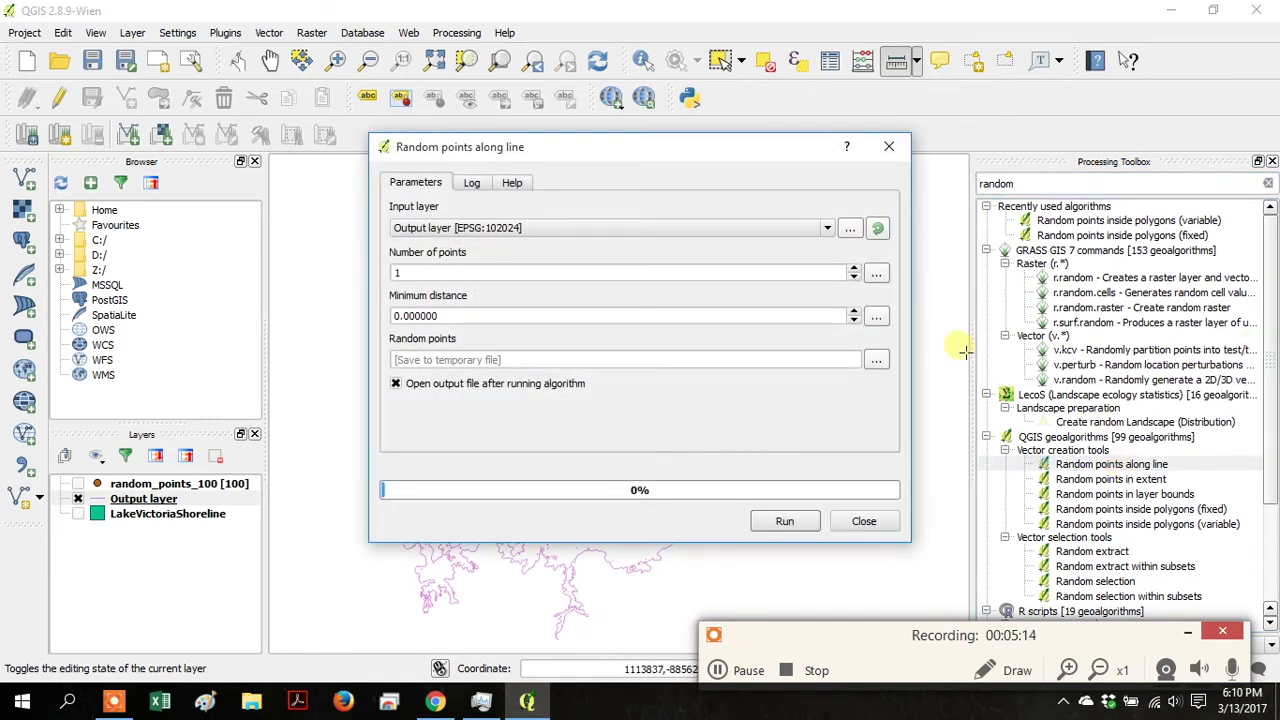
{"action": "left_click", "coordinate": [612, 268]}
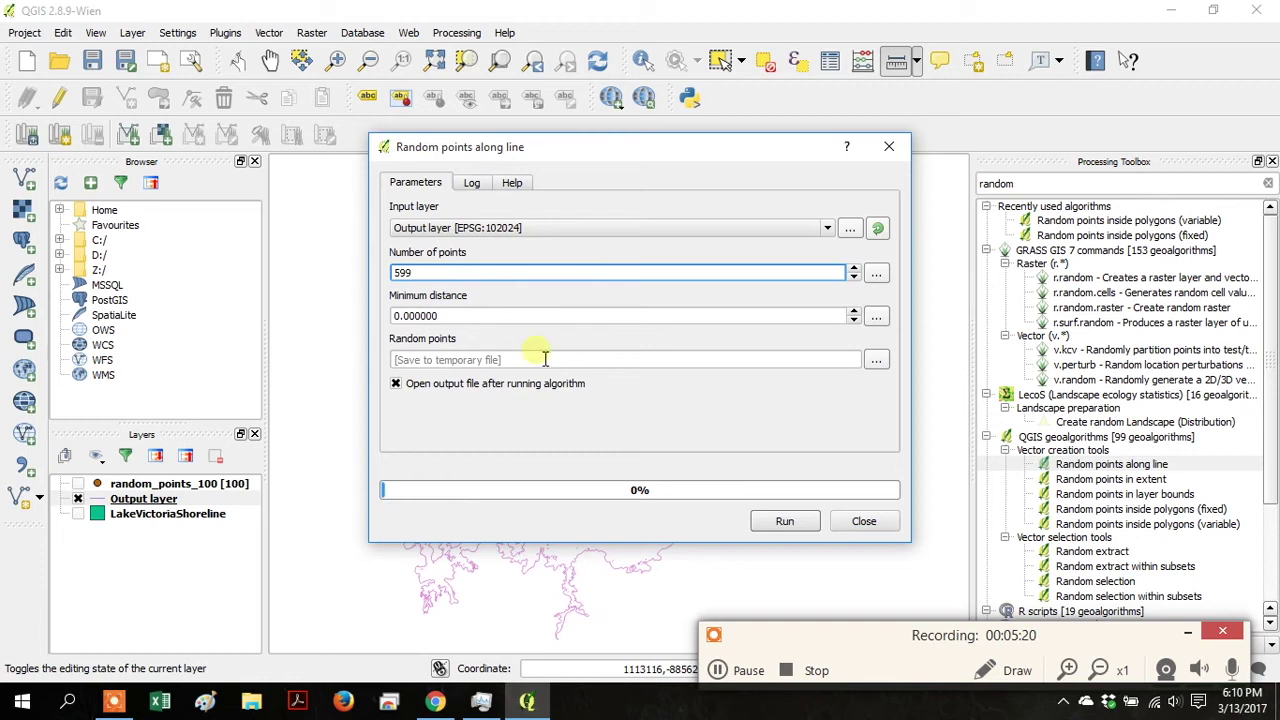
{"action": "left_click", "coordinate": [530, 318]}
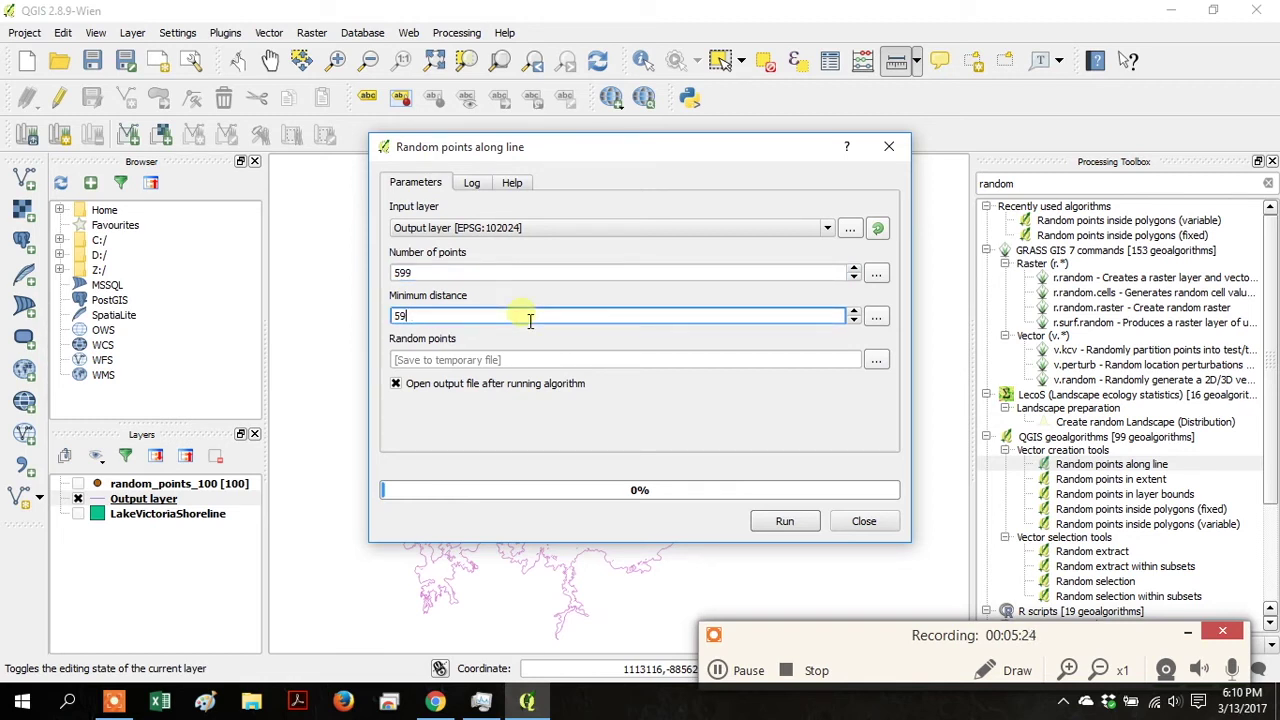
{"action": "double_click", "coordinate": [410, 272]}
{"action": "type", "text": "500"}
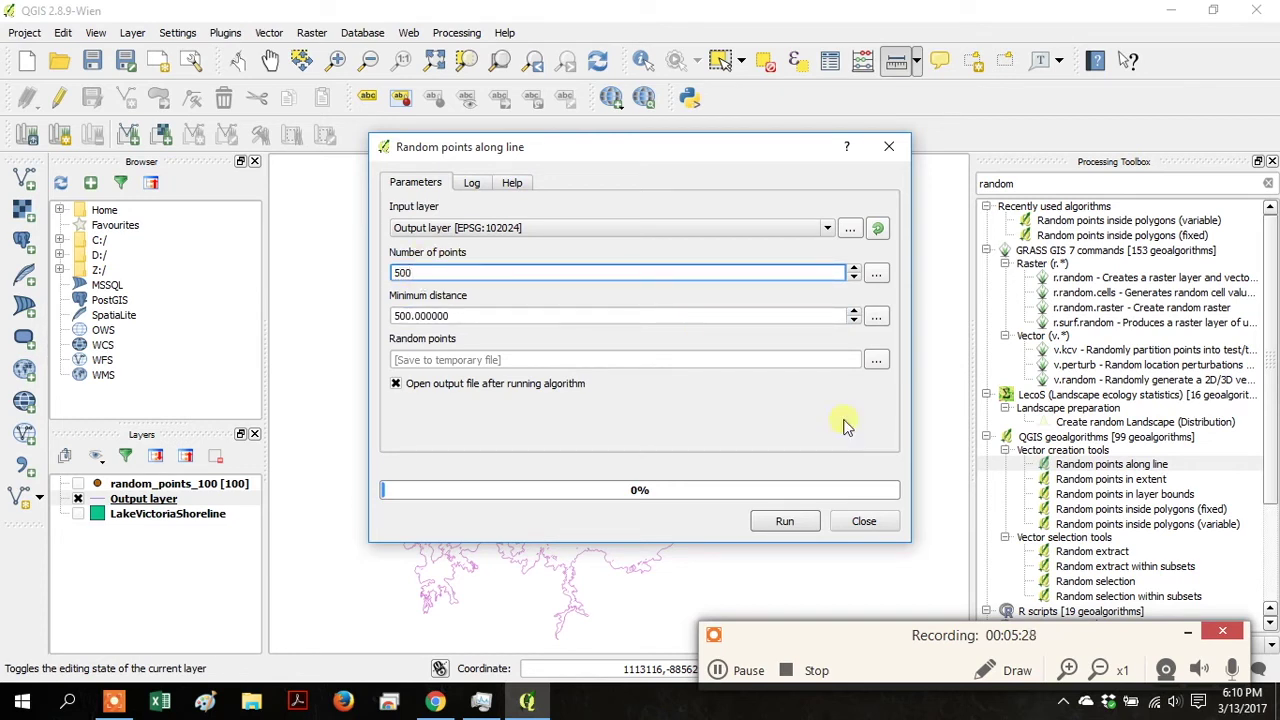
Save the output as C:/temp/random_points_500_line.shp and run the algorithm.
{"action": "left_click", "coordinate": [876, 360]}
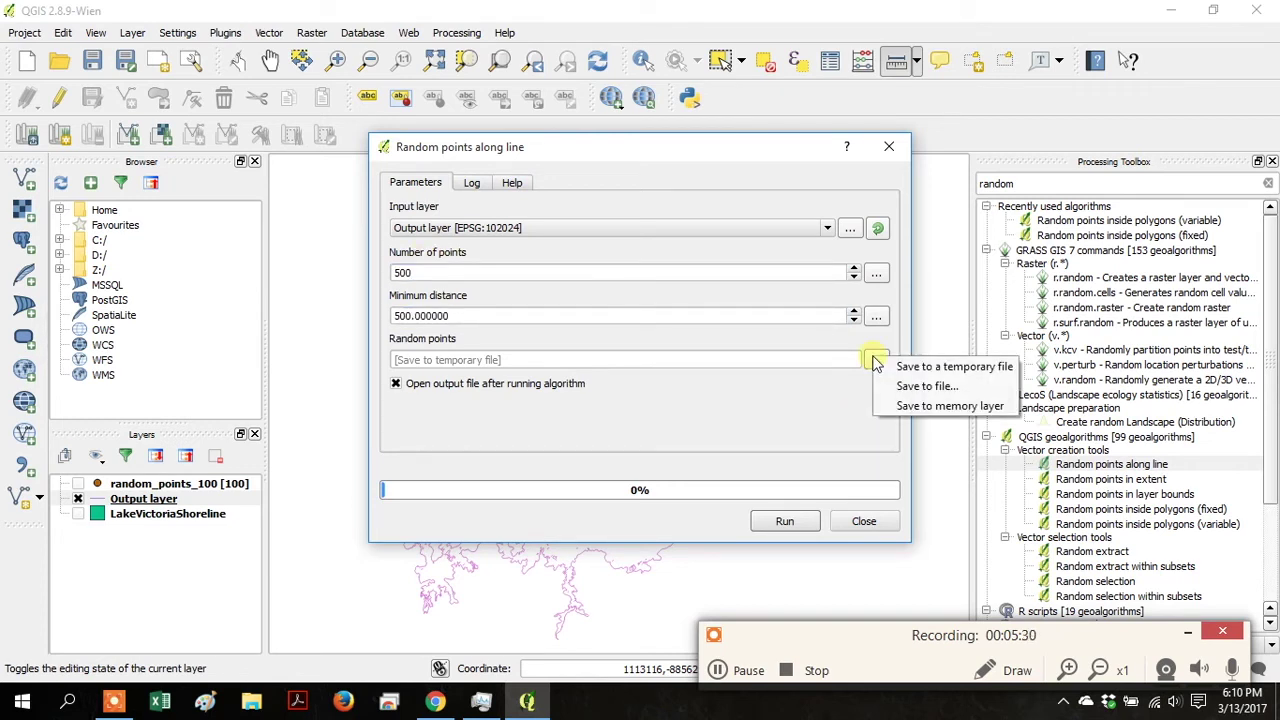
{"action": "left_click", "coordinate": [930, 387]}
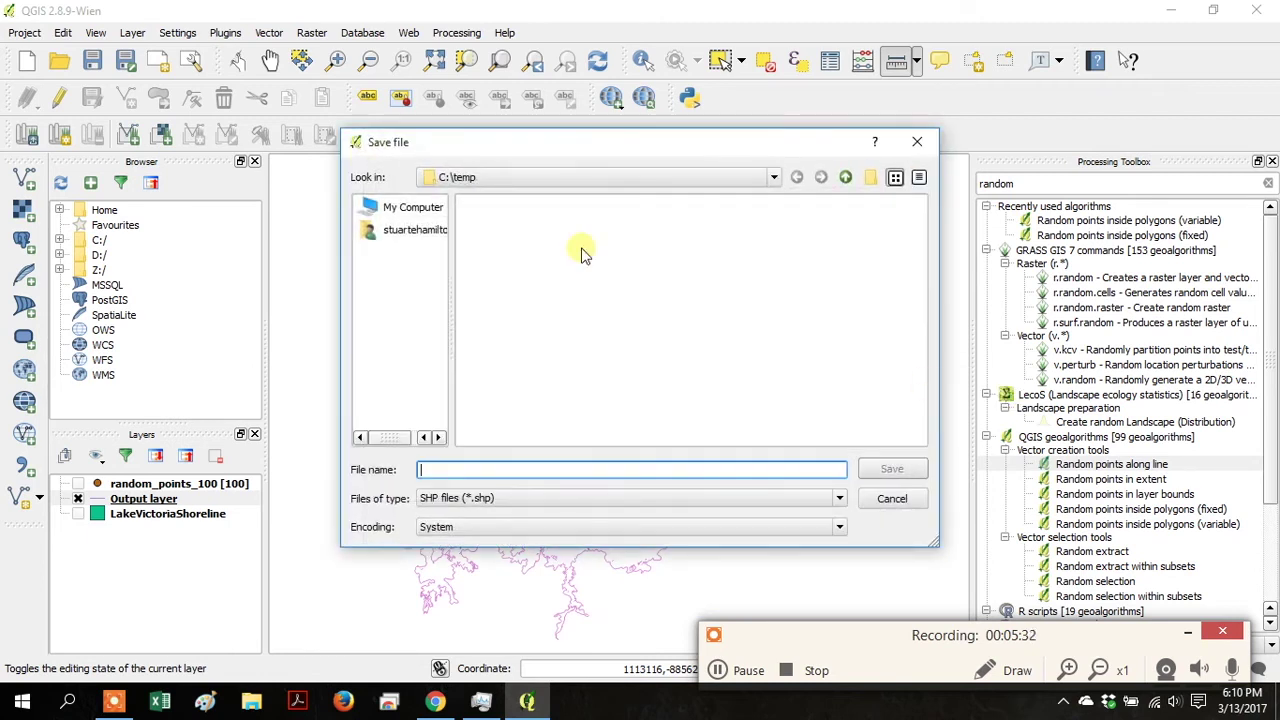
{"action": "left_click", "coordinate": [548, 310]}
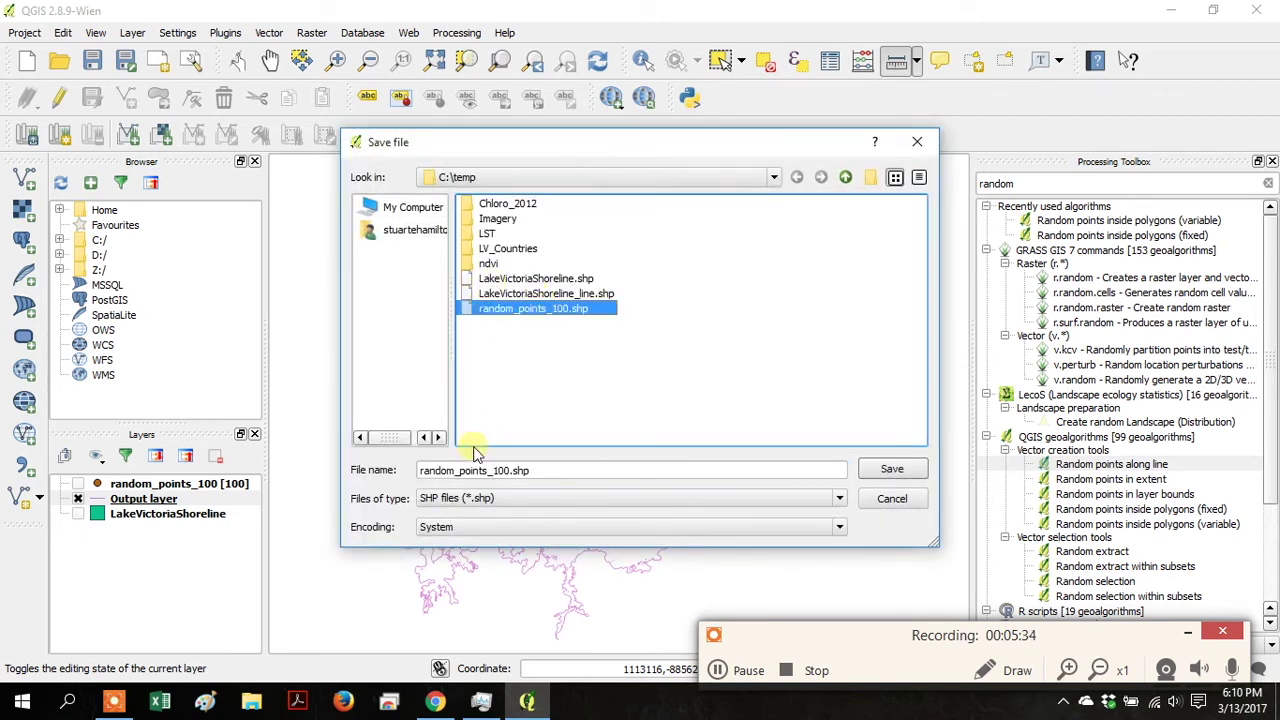
{"action": "left_click", "coordinate": [505, 476]}
{"action": "key", "text": "BackSpace"}
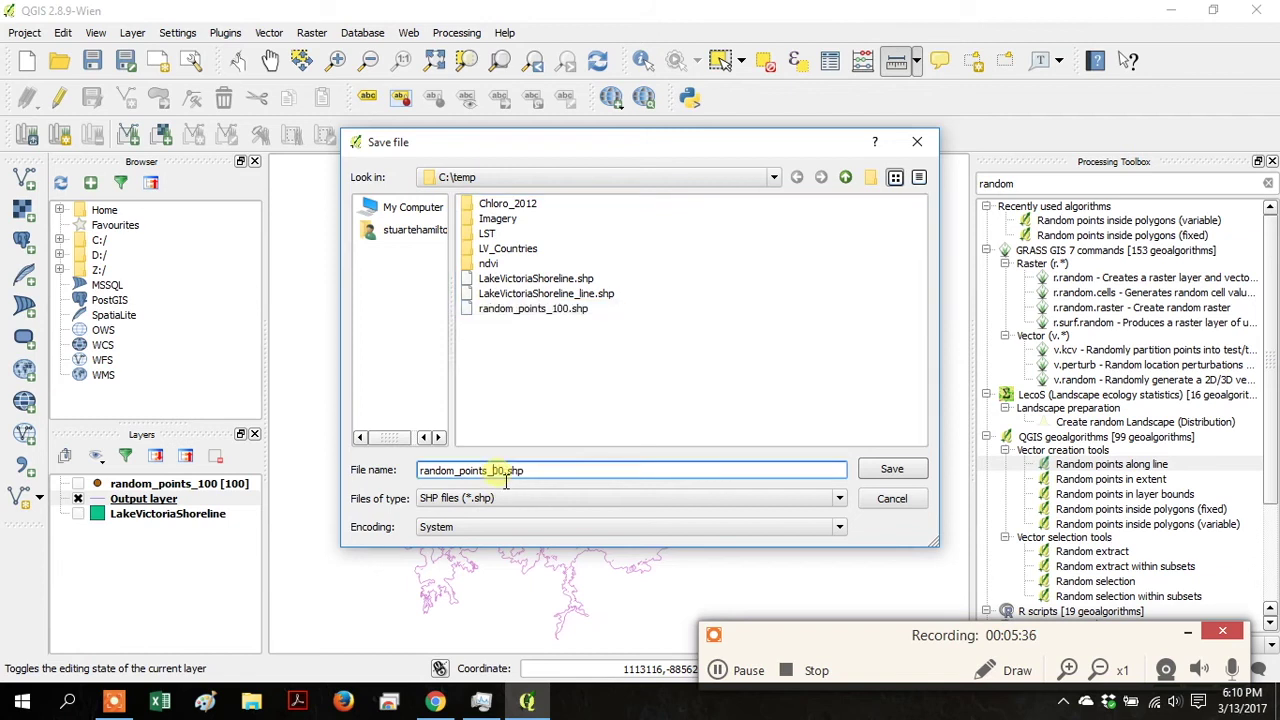
{"action": "type", "text": "500_line"}
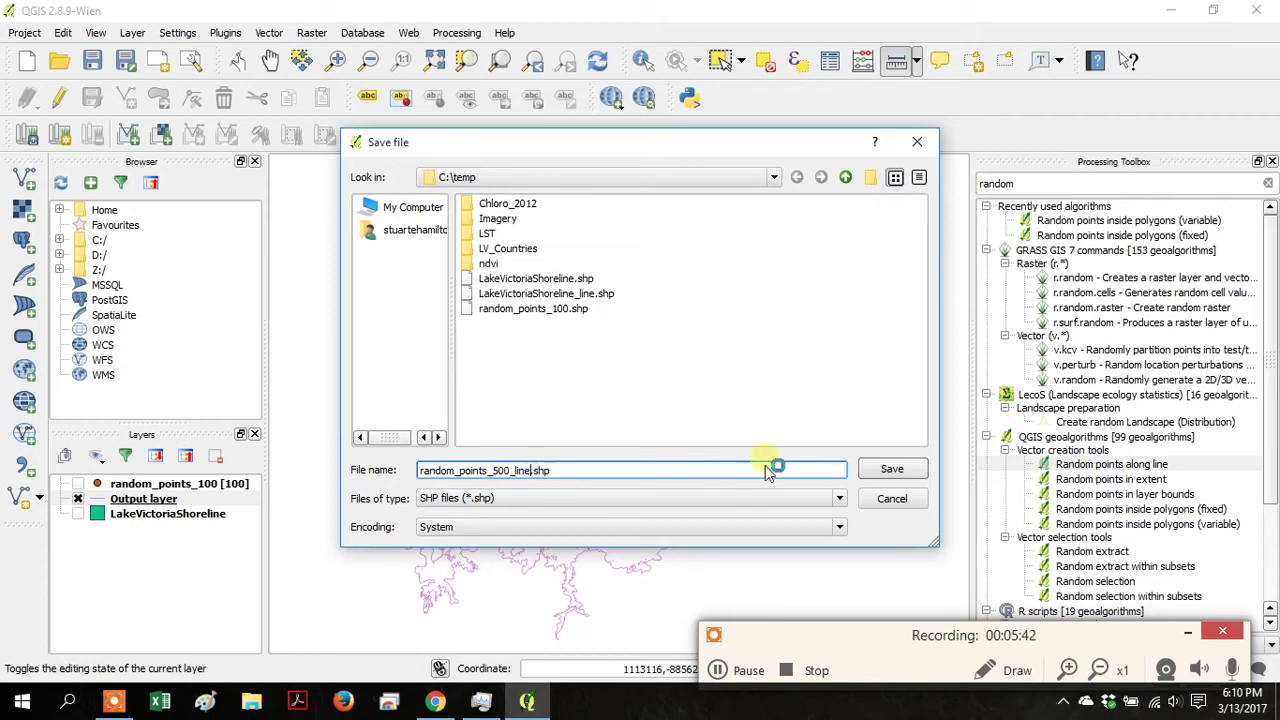
{"action": "left_click", "coordinate": [891, 468]}
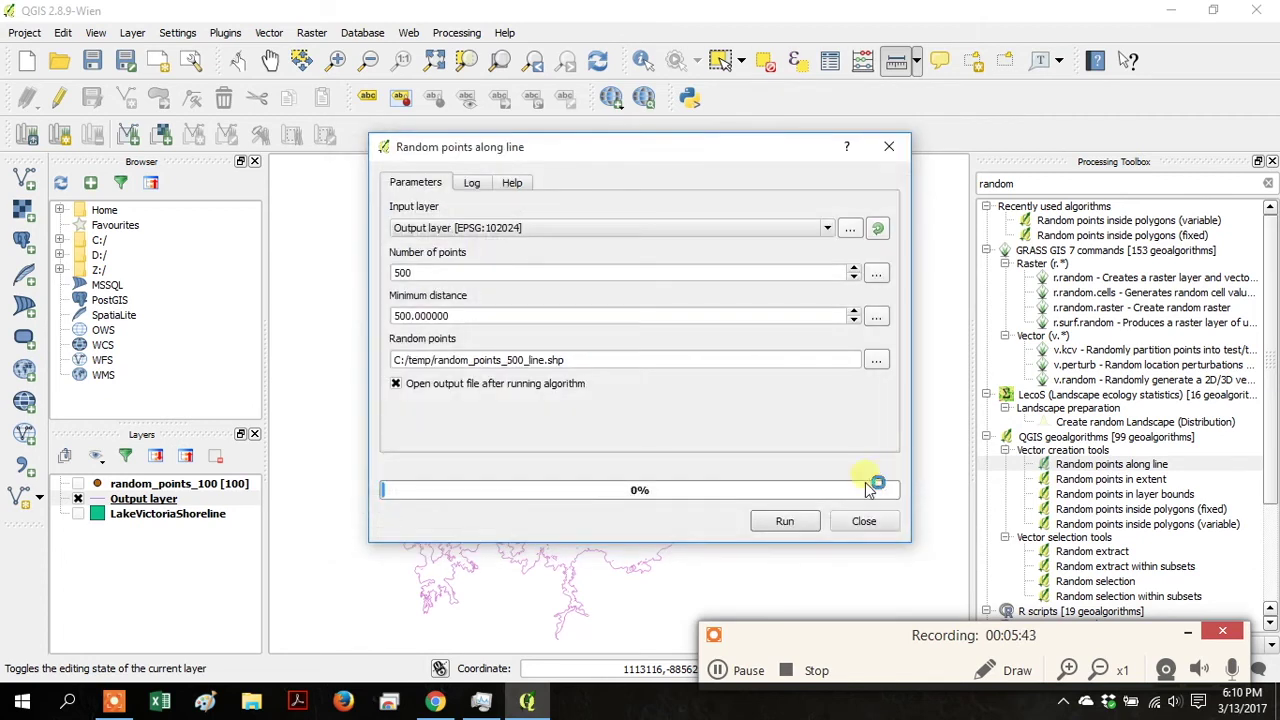
{"action": "left_click", "coordinate": [782, 521]}
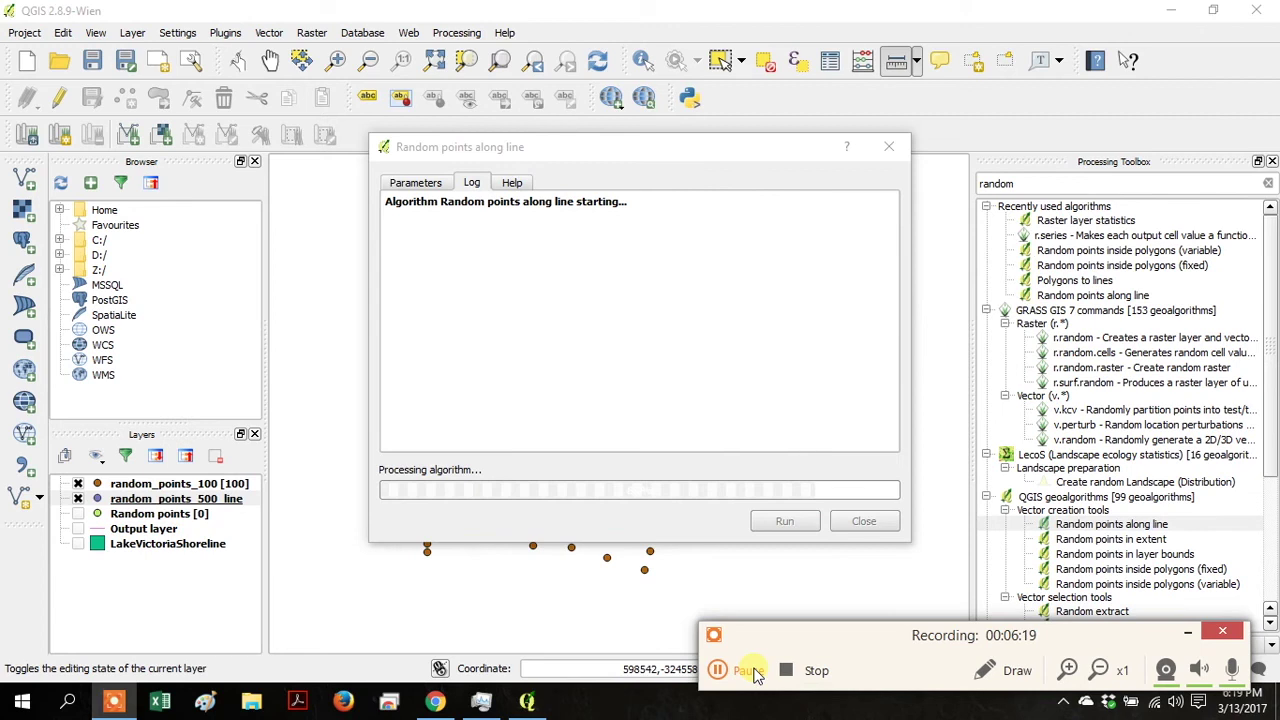
Zoom into the northwest, lower-left and central clusters of shoreline points.
{"action": "left_click", "coordinate": [755, 672]}
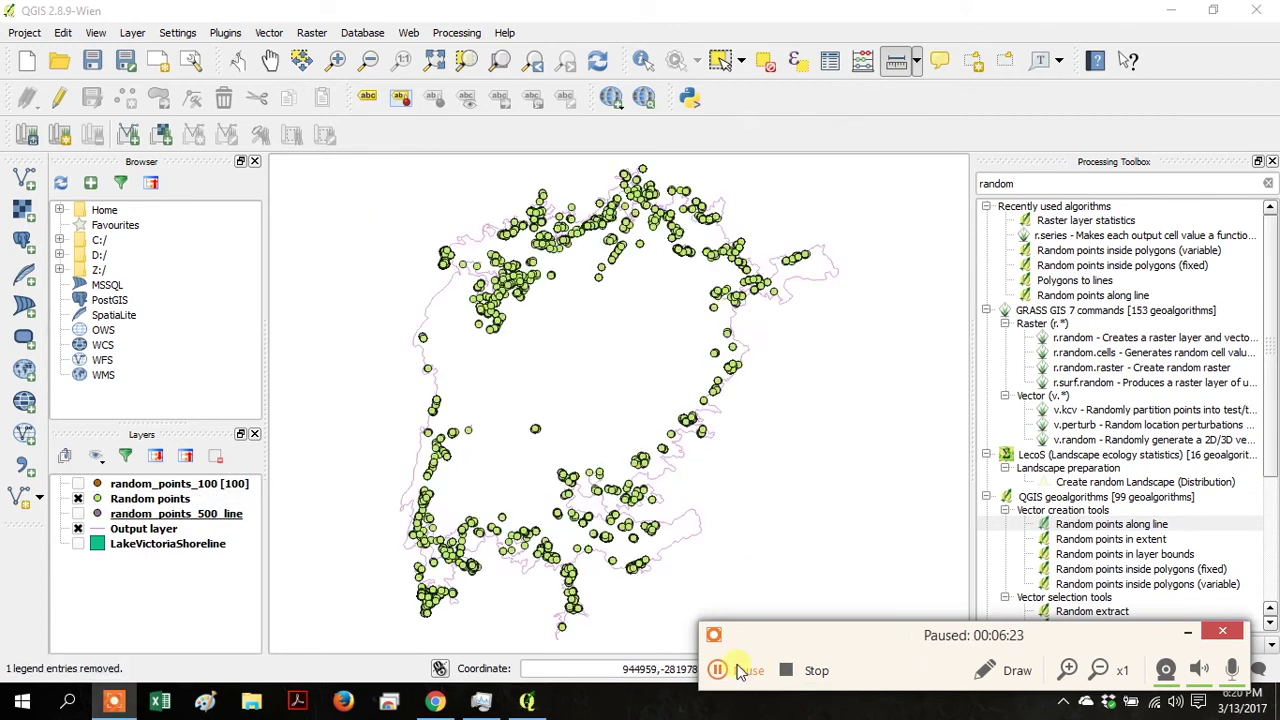
{"action": "left_click", "coordinate": [737, 666]}
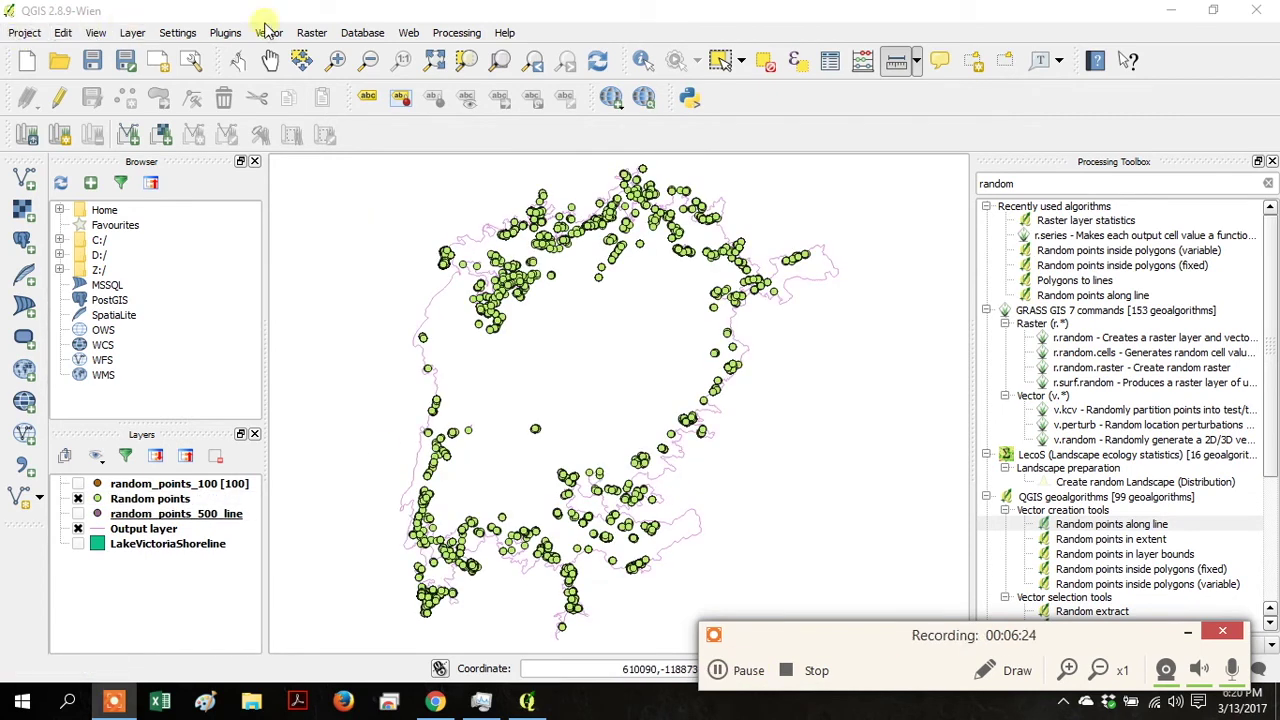
{"action": "left_click", "coordinate": [336, 60]}
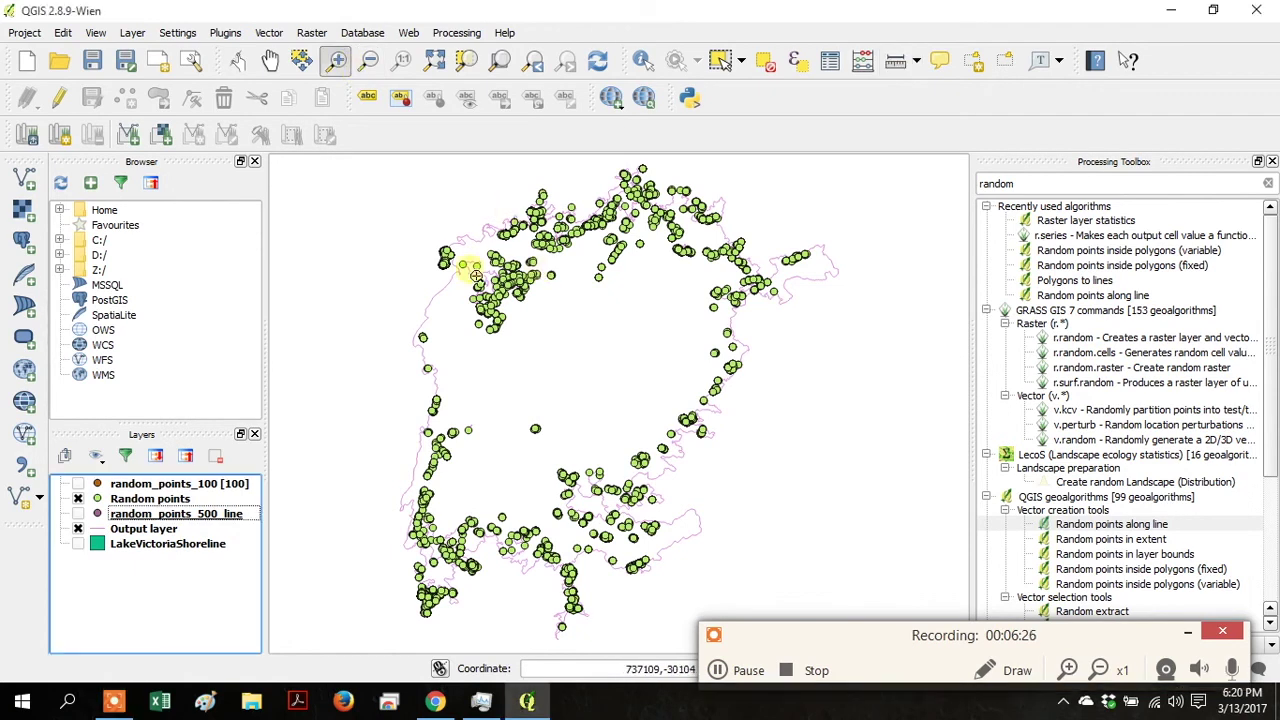
{"action": "left_click_drag", "start_coordinate": [479, 282], "coordinate": [542, 326]}
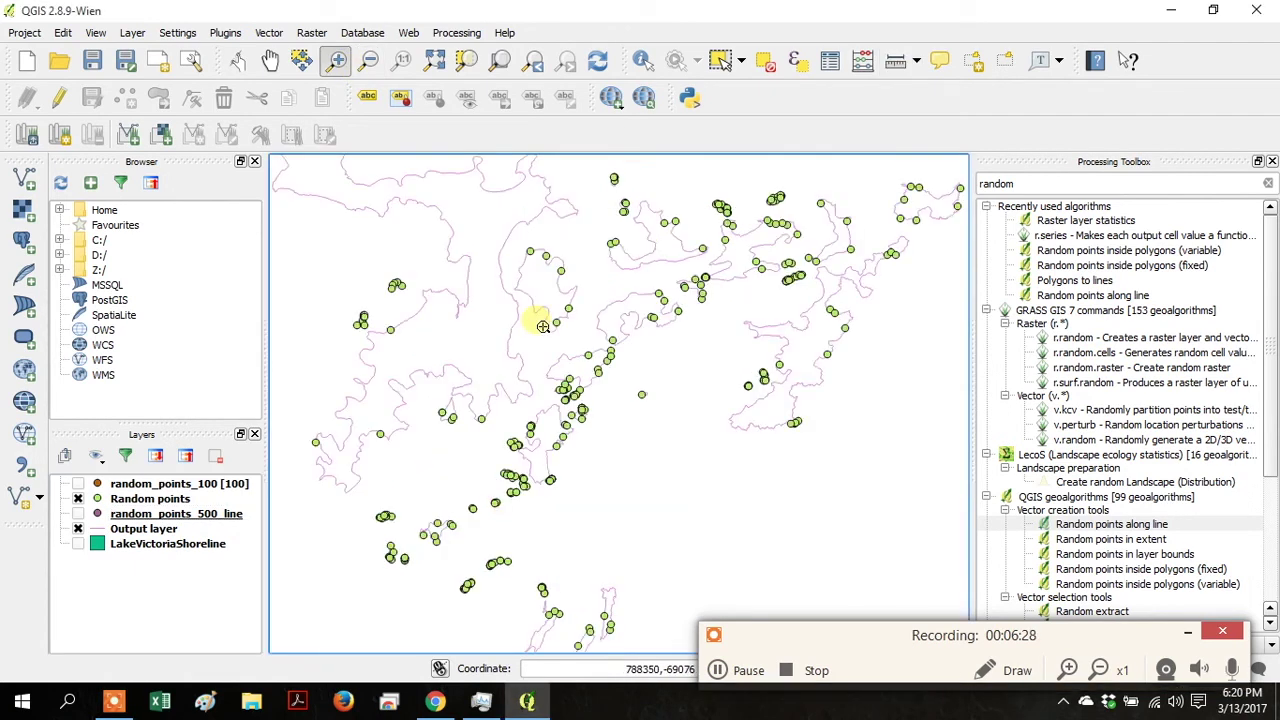
{"action": "left_click_drag", "start_coordinate": [410, 494], "coordinate": [545, 515]}
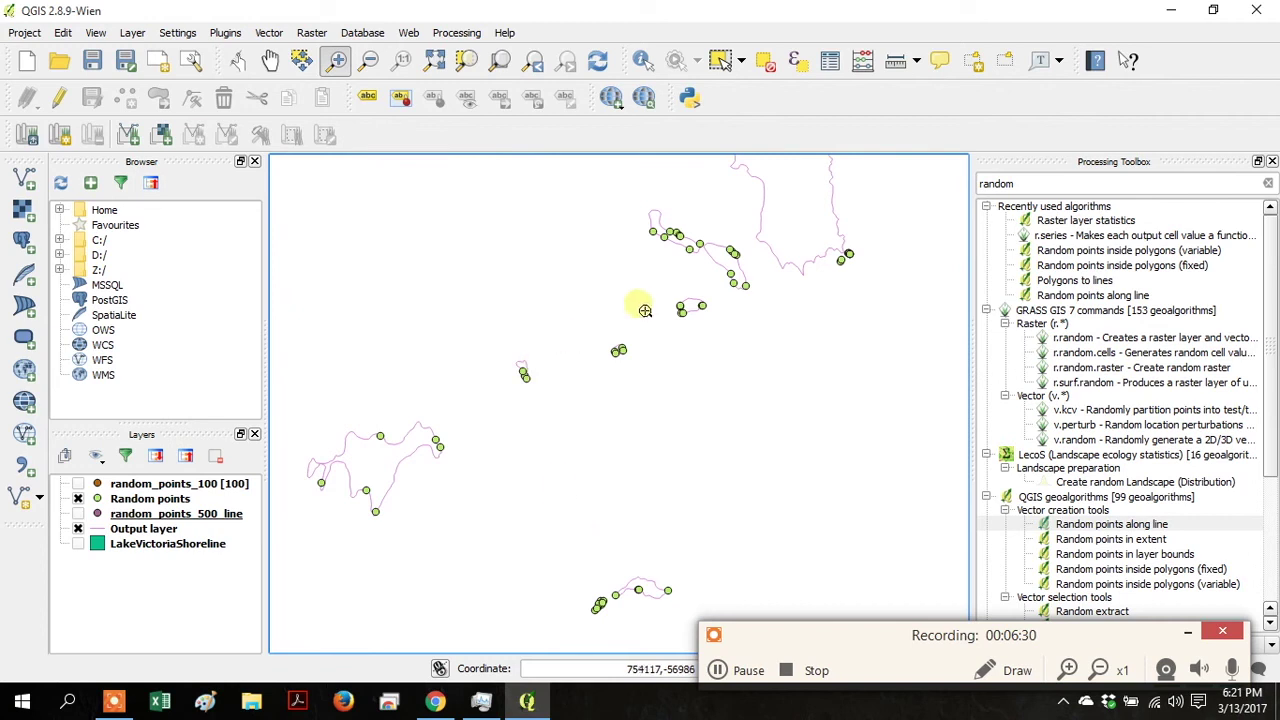
{"action": "left_click_drag", "start_coordinate": [594, 324], "coordinate": [648, 372]}
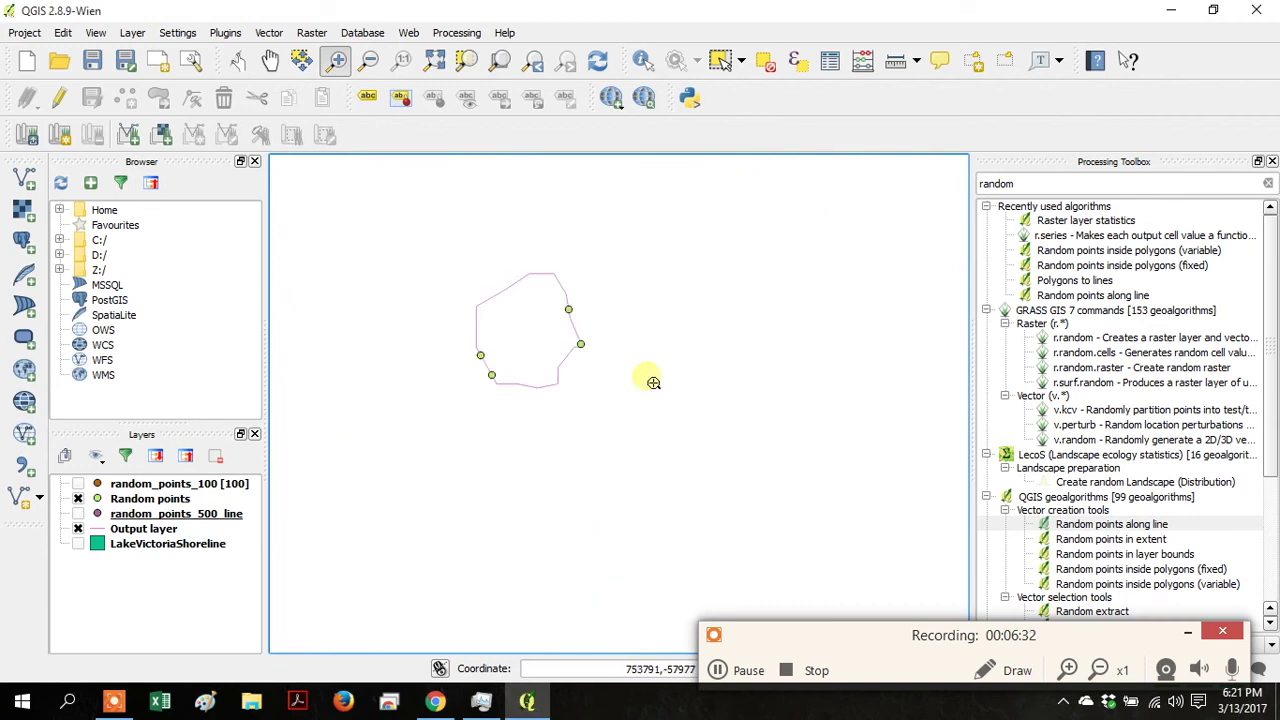
Use Zoom Last three times to return to the full lake extent.
{"action": "left_click", "coordinate": [532, 62]}
{"action": "left_click", "coordinate": [532, 62]}
{"action": "left_click", "coordinate": [532, 62]}
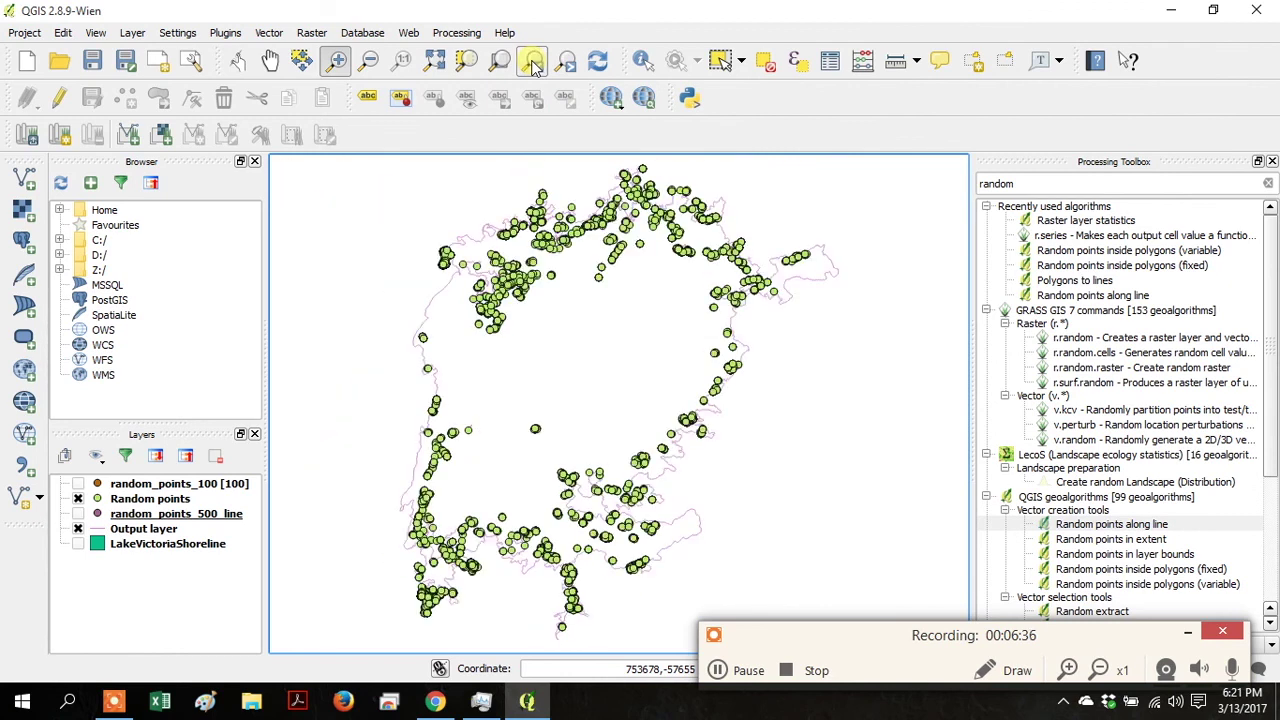
Check the Random points attribute table to confirm it lists 5000 features.
{"action": "right_click", "coordinate": [137, 500]}
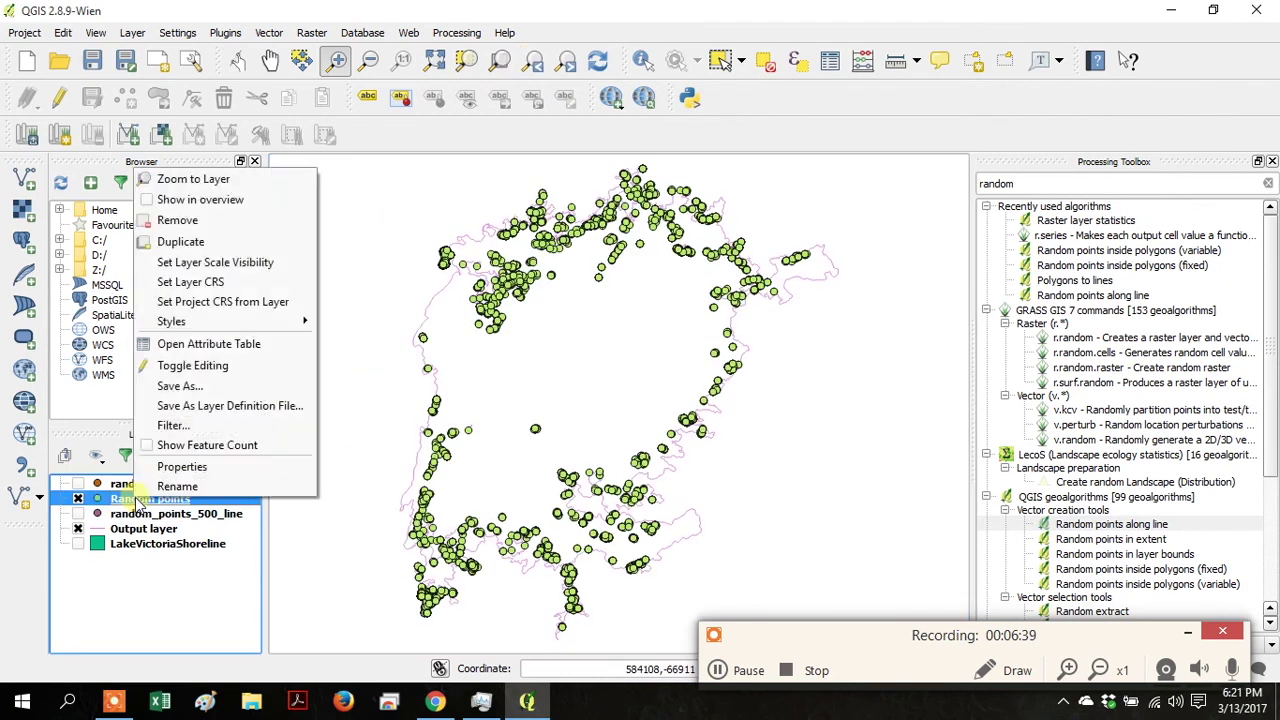
{"action": "left_click", "coordinate": [210, 344]}
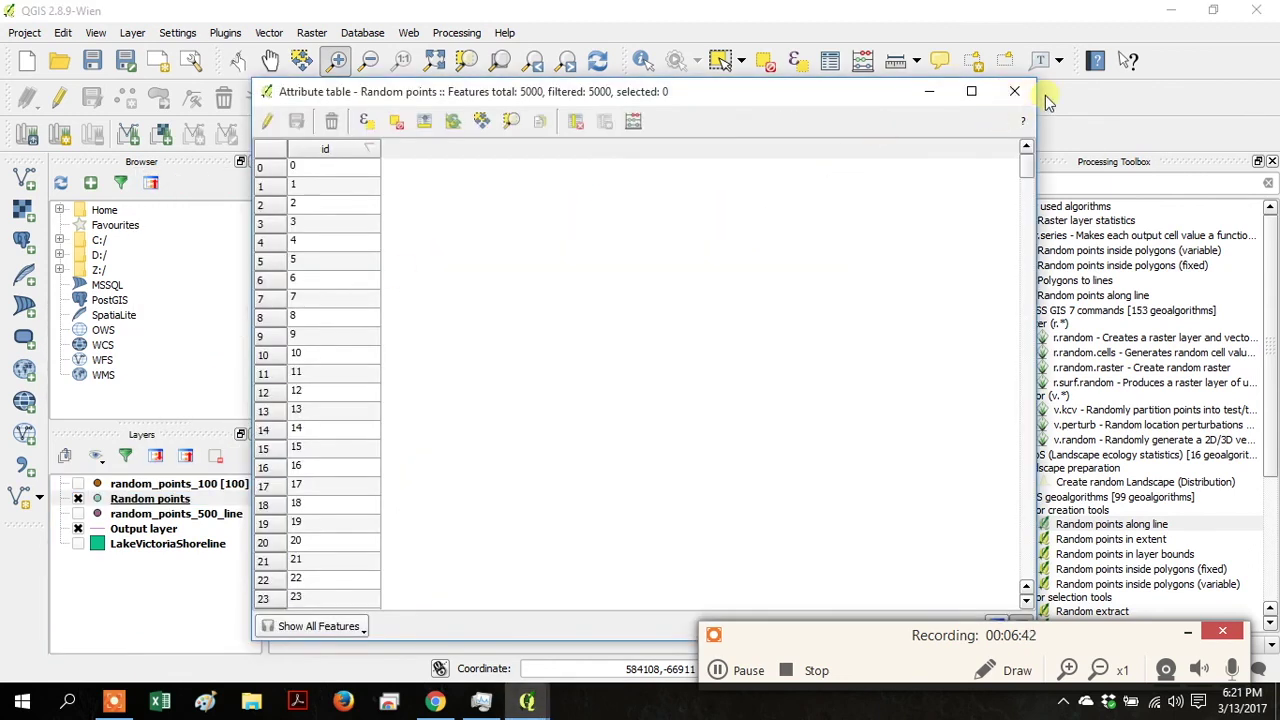
{"action": "left_click_drag", "start_coordinate": [1025, 170], "coordinate": [1028, 594]}
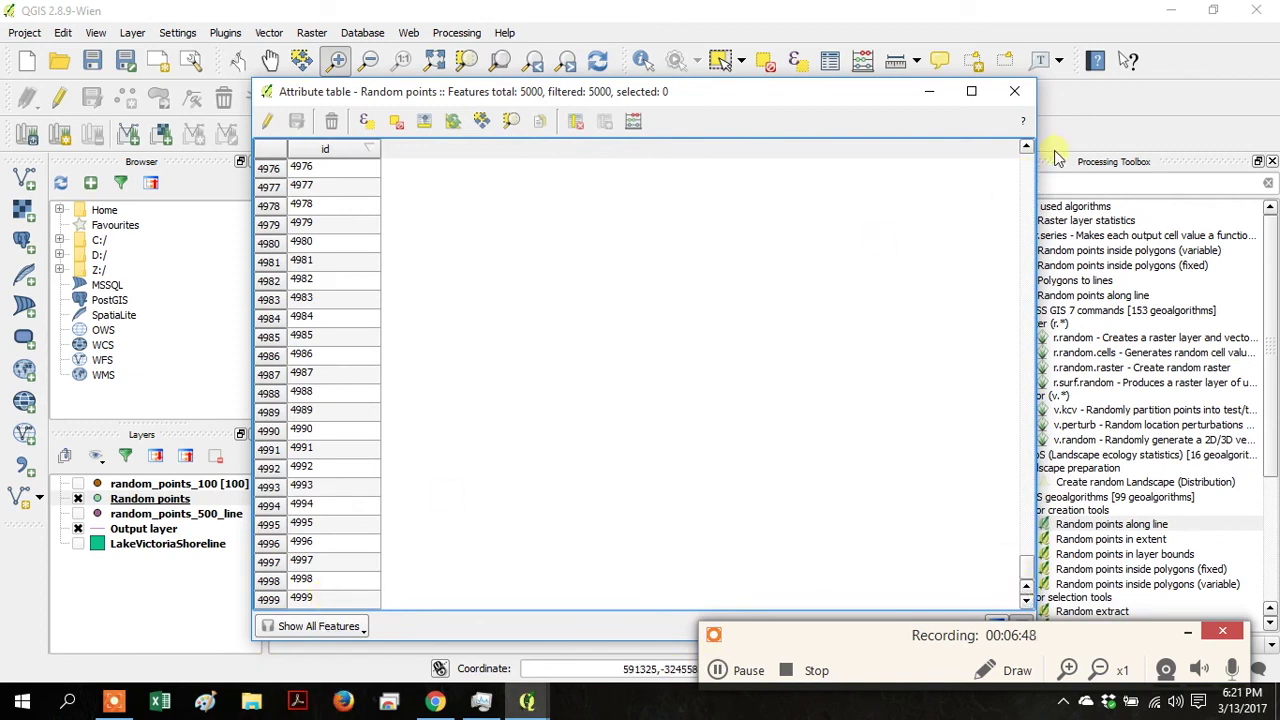
{"action": "left_click", "coordinate": [1014, 91]}
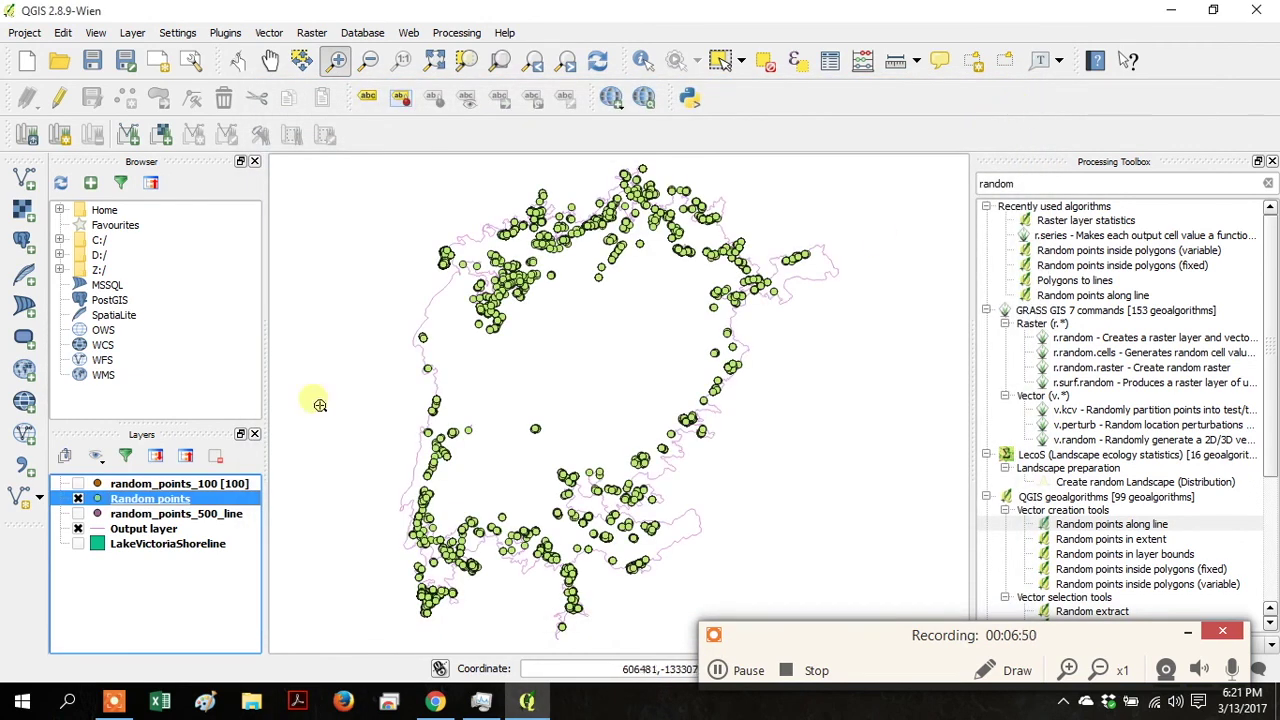
Start removing the random_points_500_line layer from the project.
{"action": "left_click", "coordinate": [78, 527]}
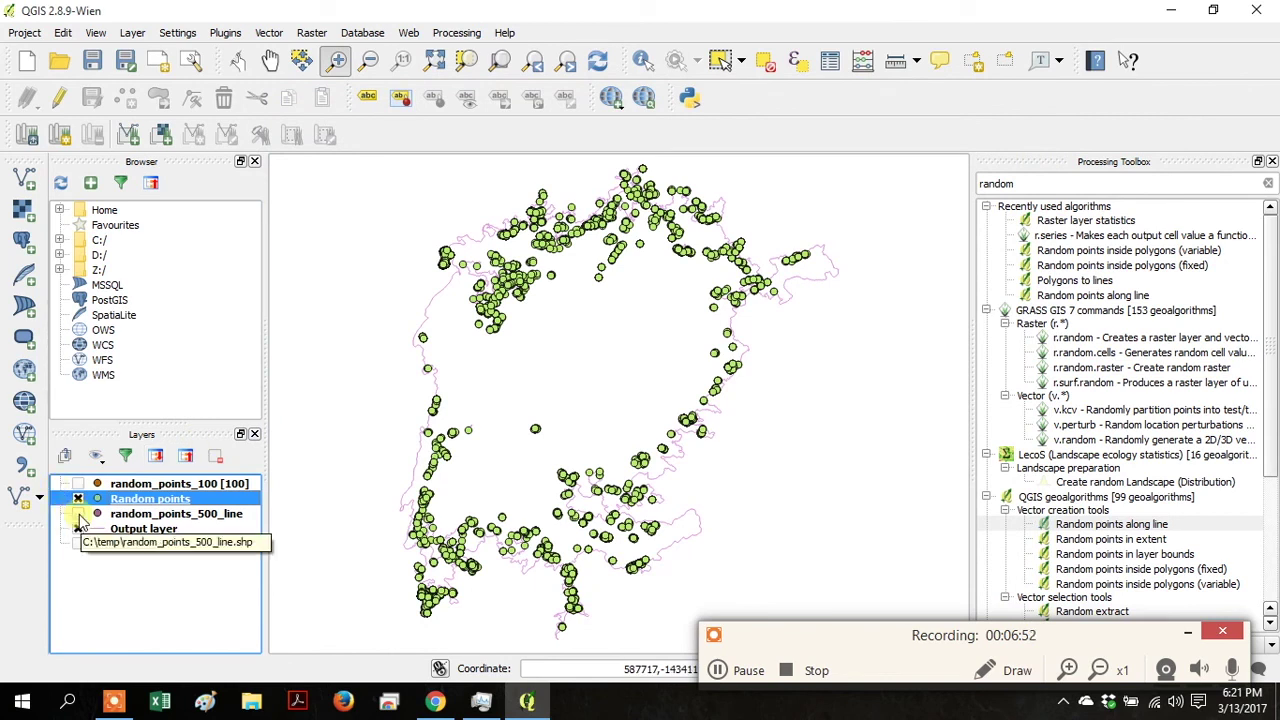
{"action": "right_click", "coordinate": [116, 515]}
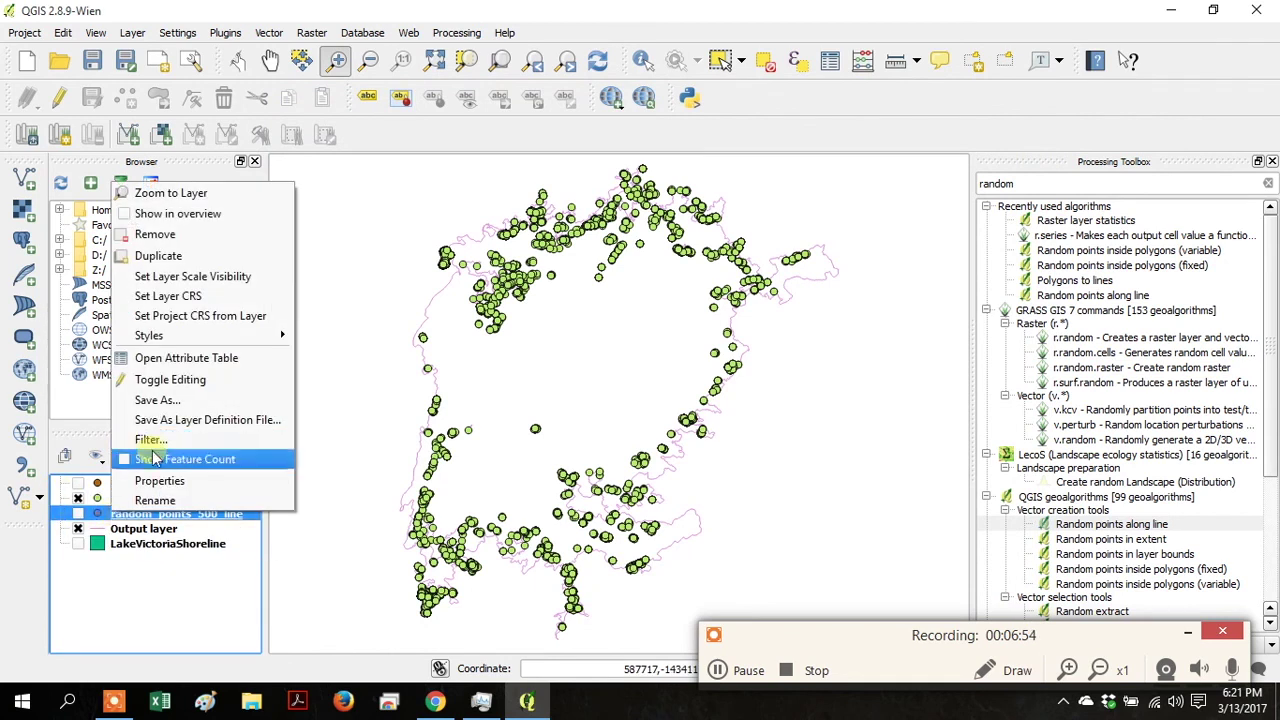
{"action": "key", "text": "Escape"}
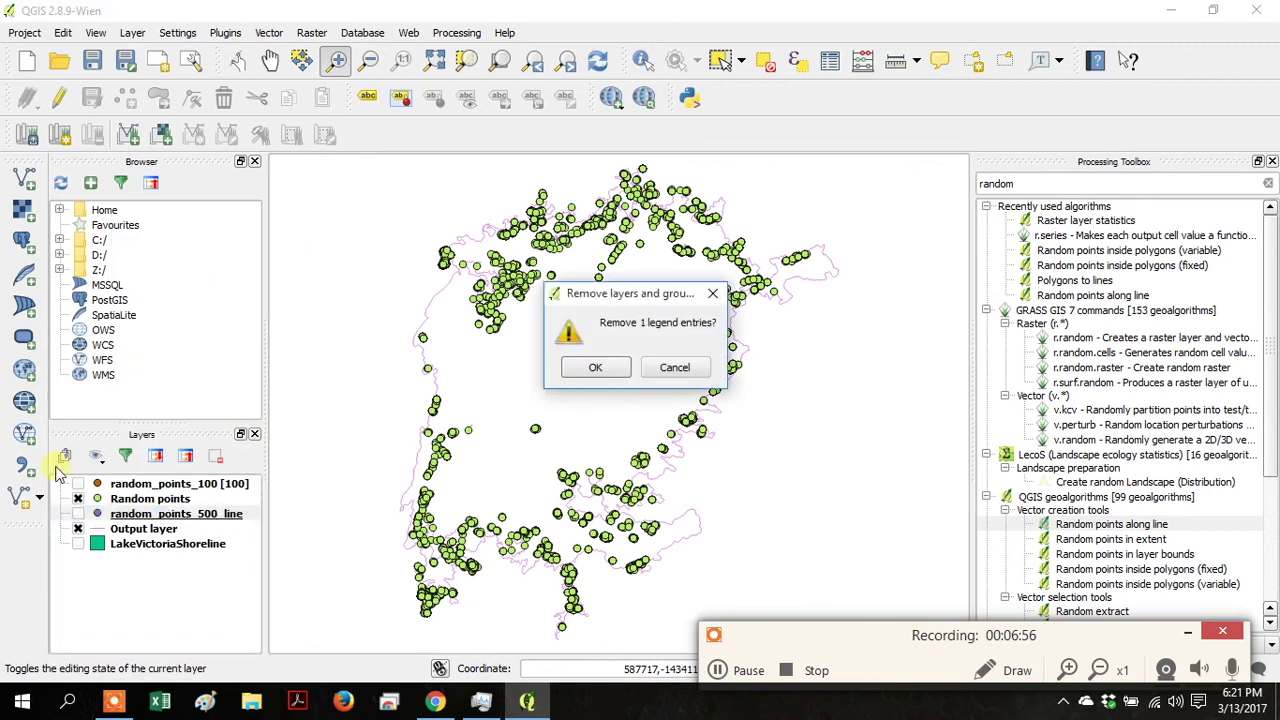